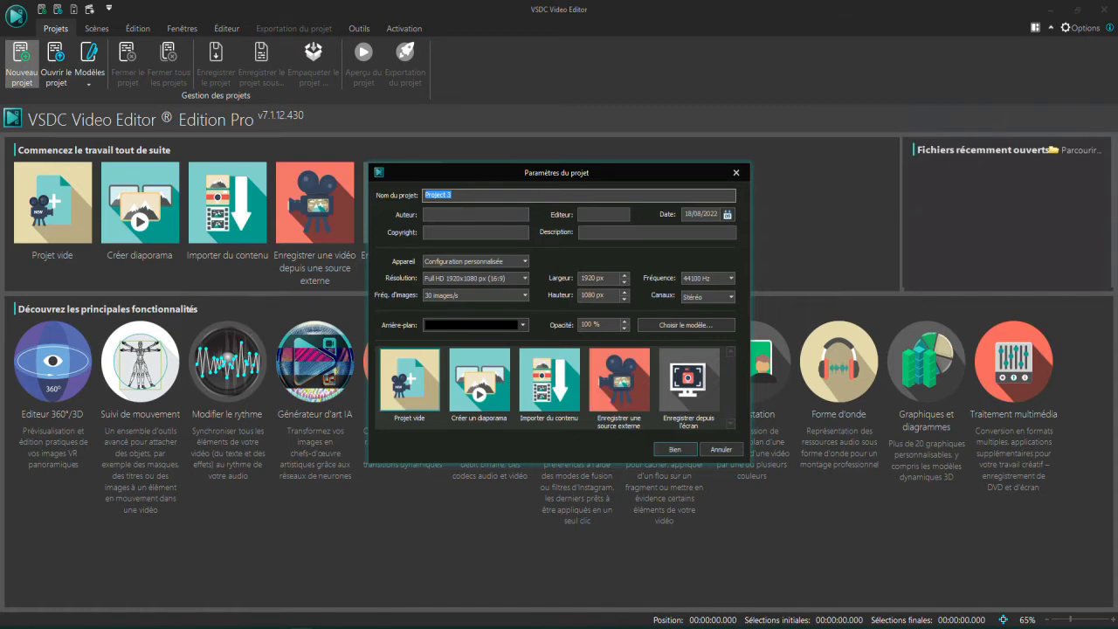
Create the new project with the default project parameters
left_click(675, 449)
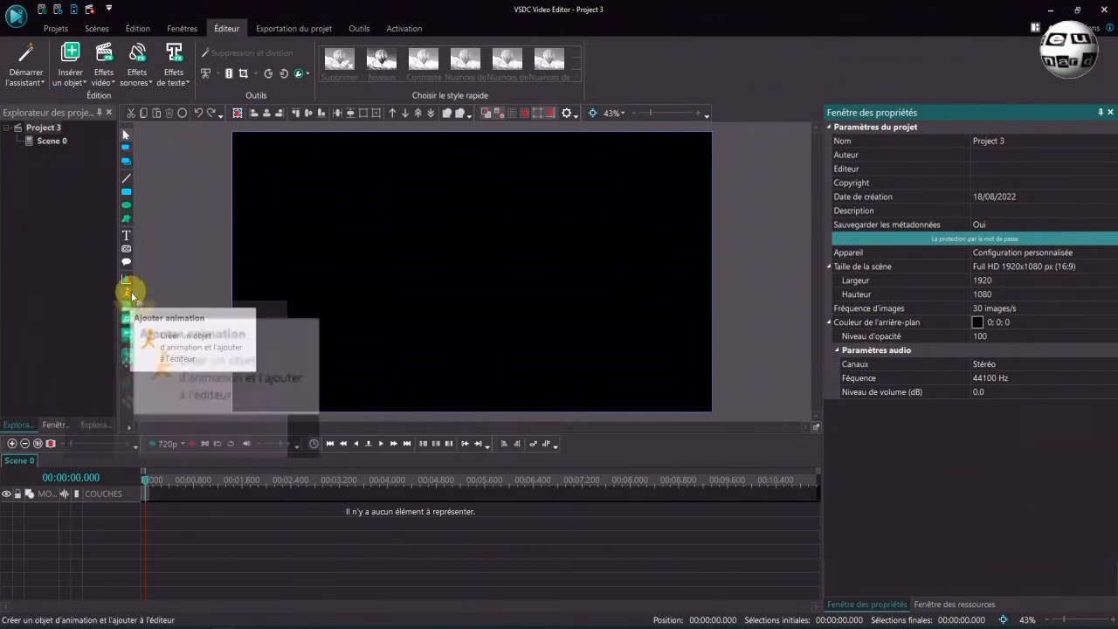
left_click(70, 59)
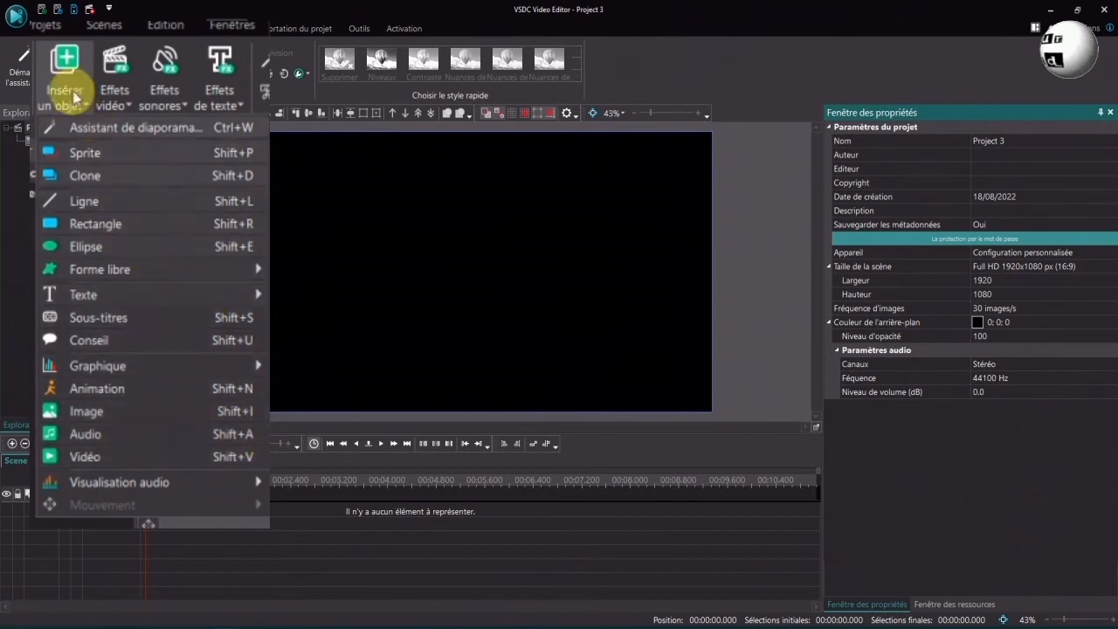
left_click(70, 56)
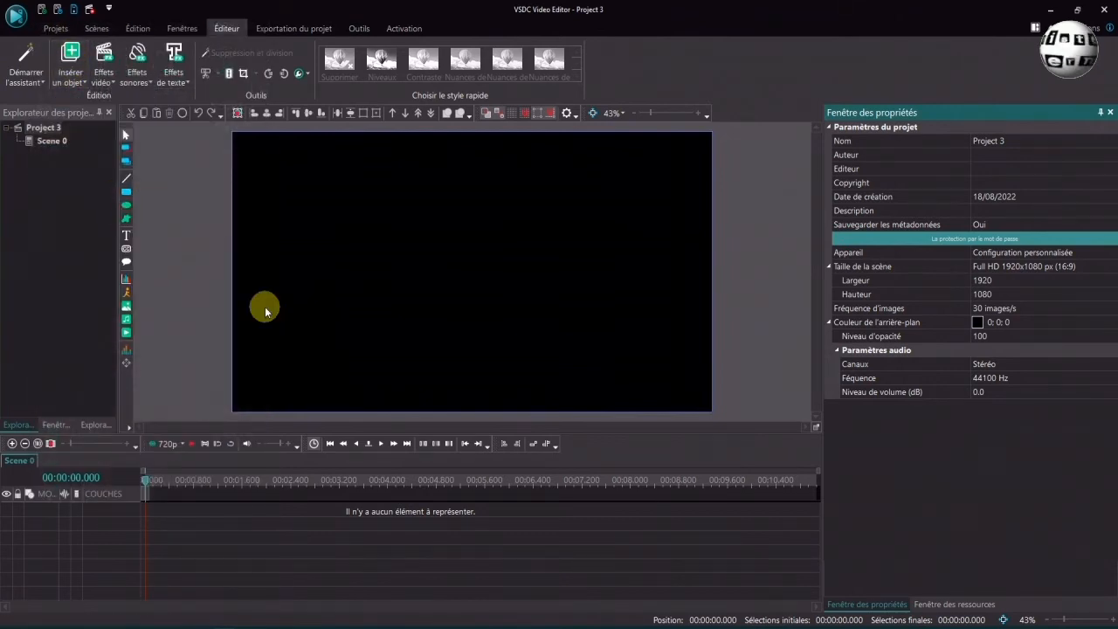
Insert the video Anthéor 1_music.mp4 positioned at the beginning of the scene
left_click(127, 334)
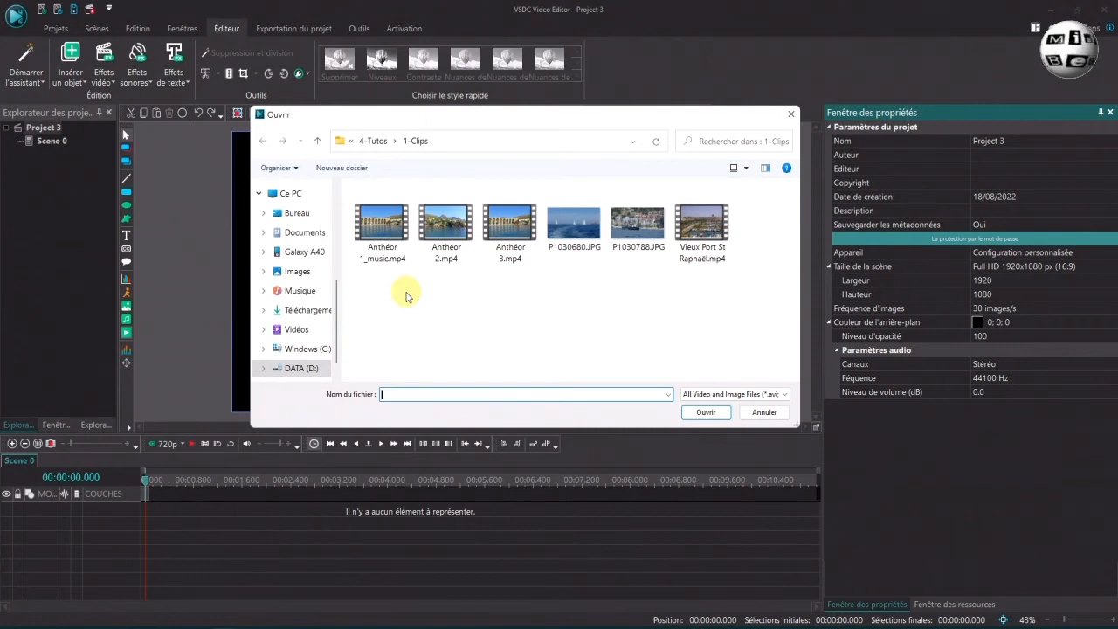
left_click(379, 226)
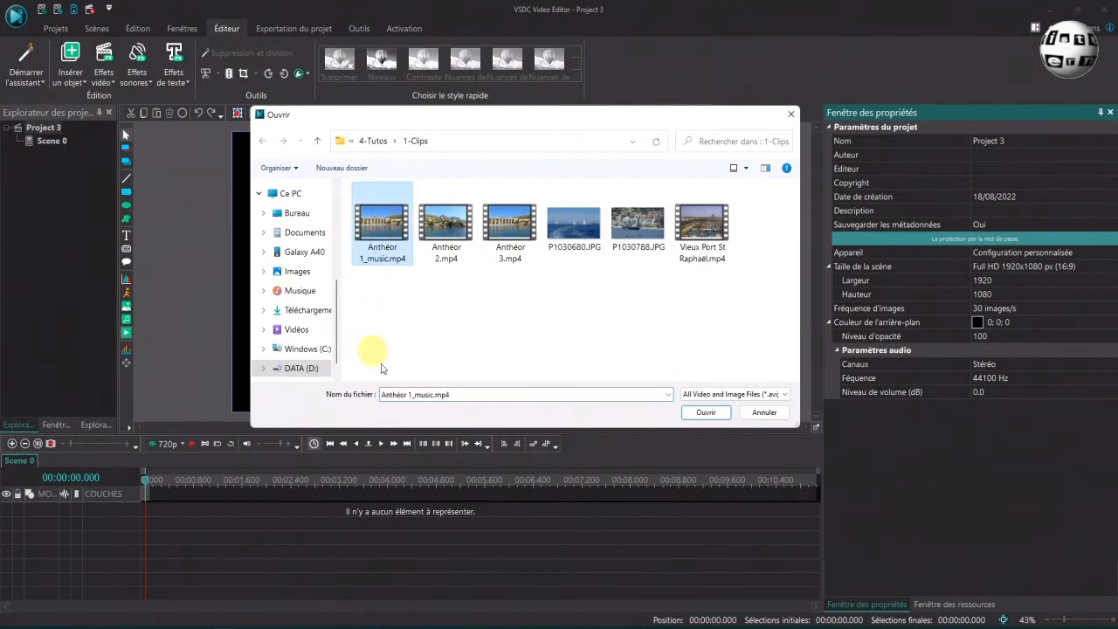
left_click(699, 412)
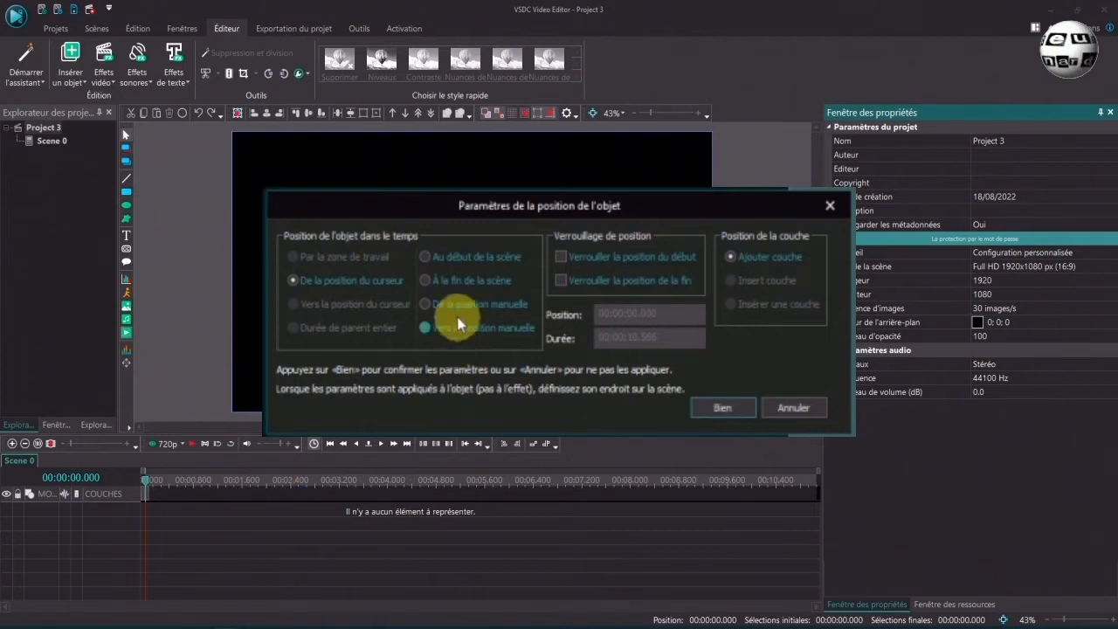
left_click(453, 262)
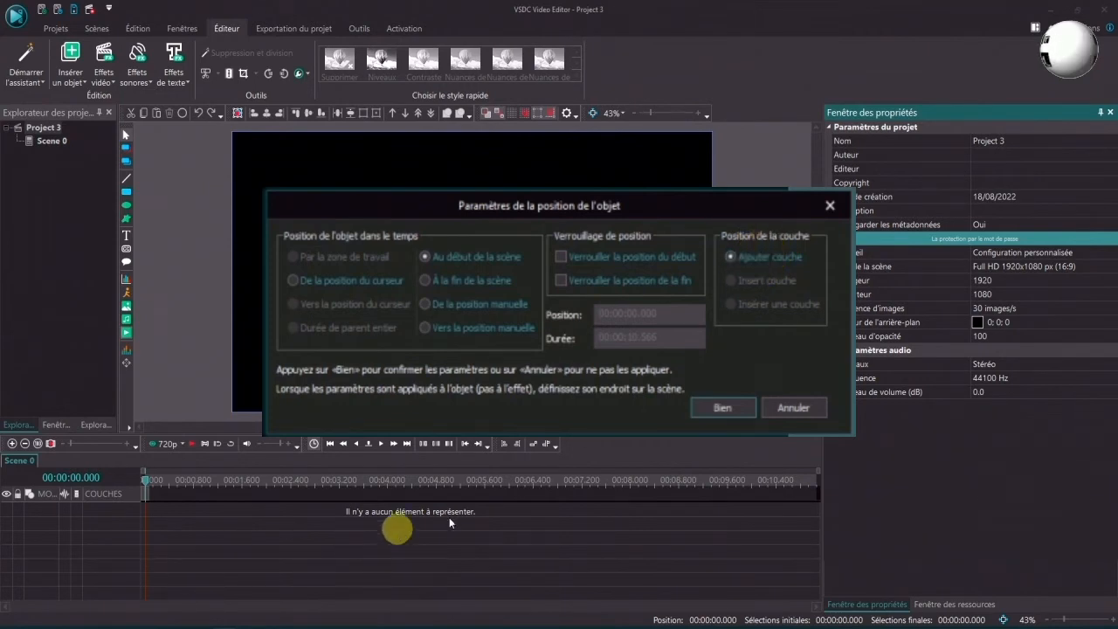
left_click(723, 410)
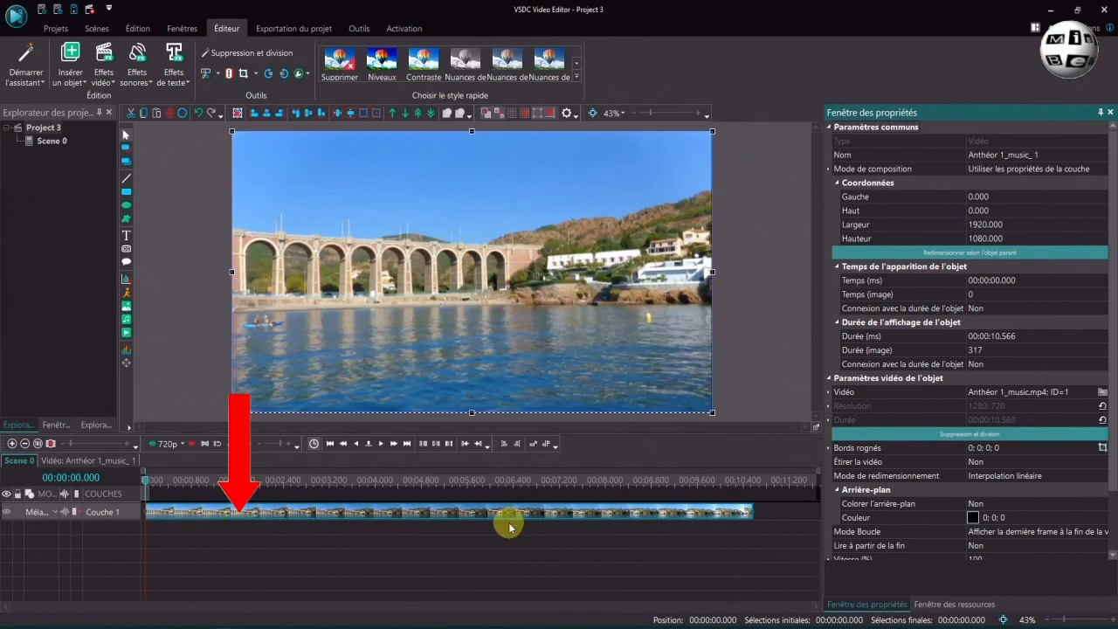
Place the cursor at 0.5 s and insert Anthéor 2.mp4 from the cursor position on an added layer
left_click(289, 549)
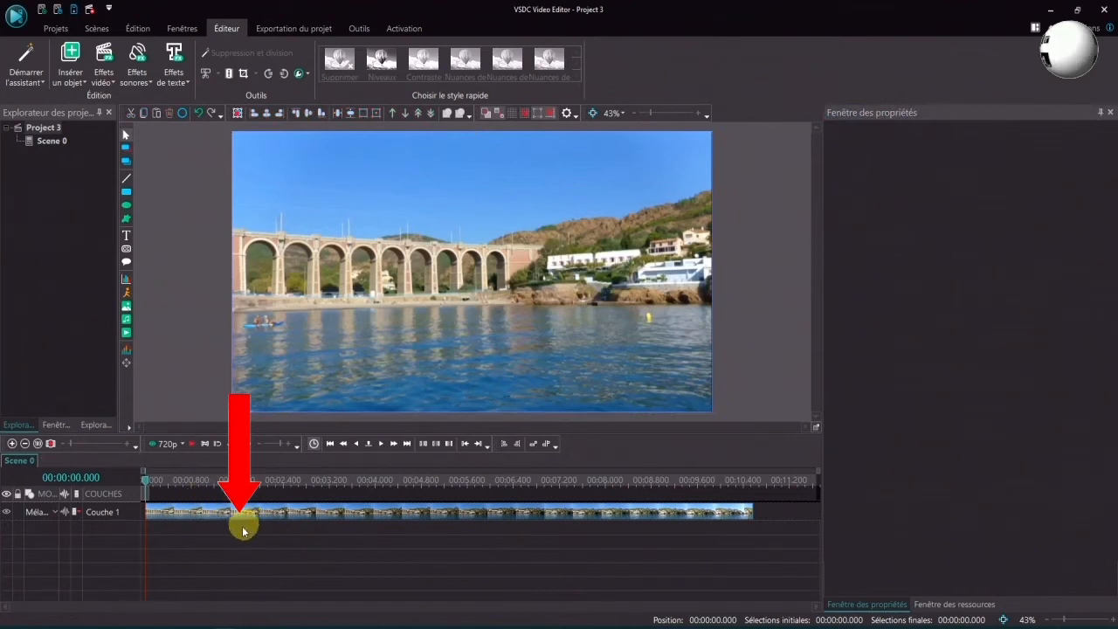
left_click(175, 481)
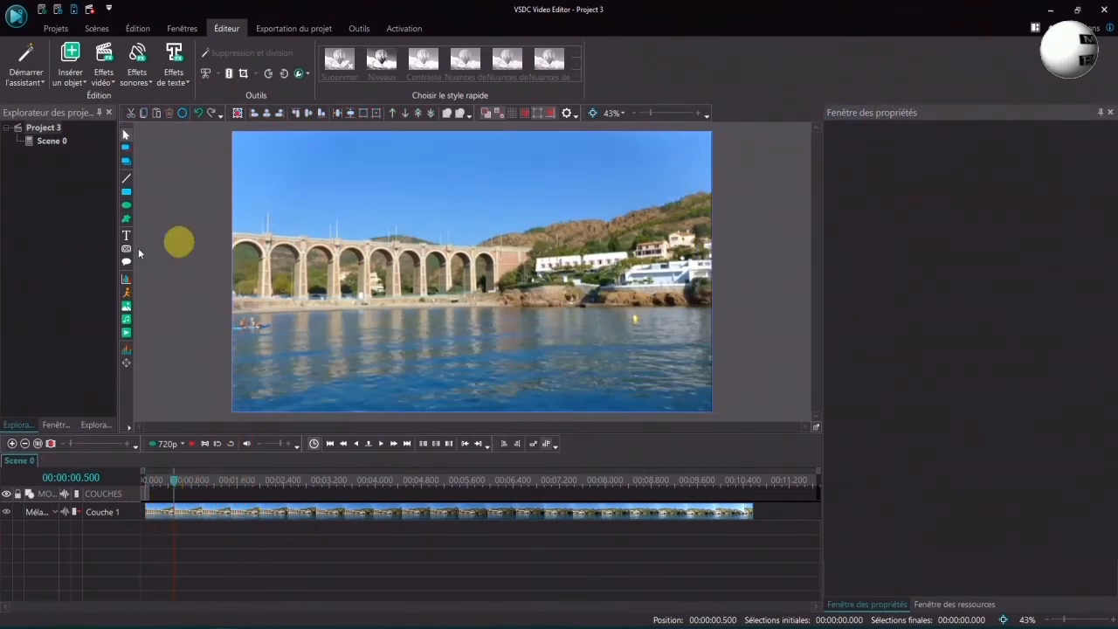
left_click(126, 332)
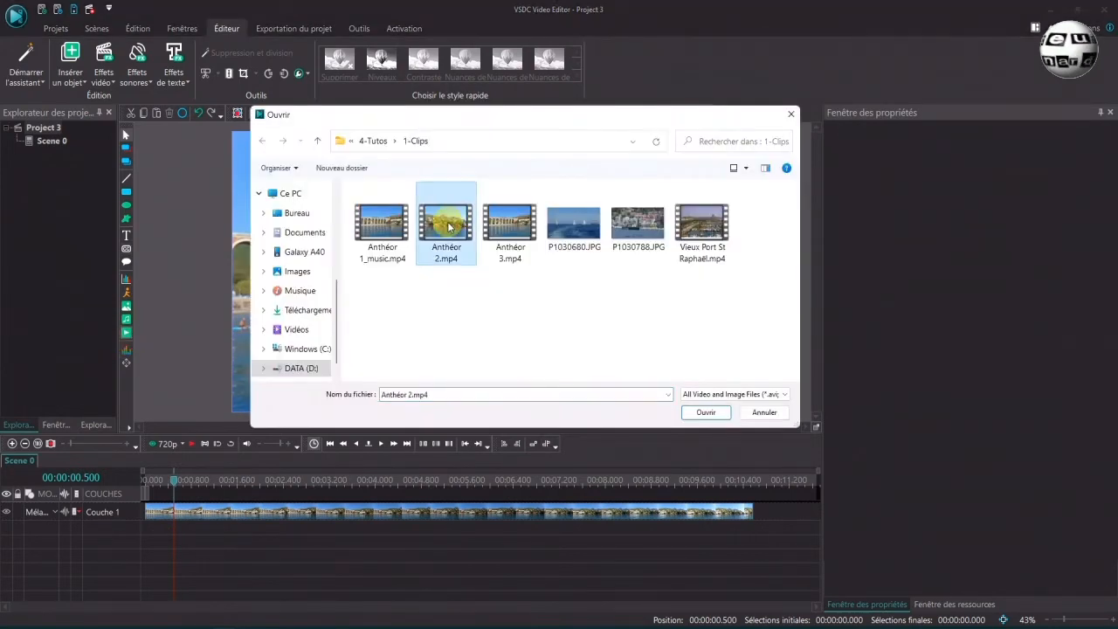
left_click(699, 412)
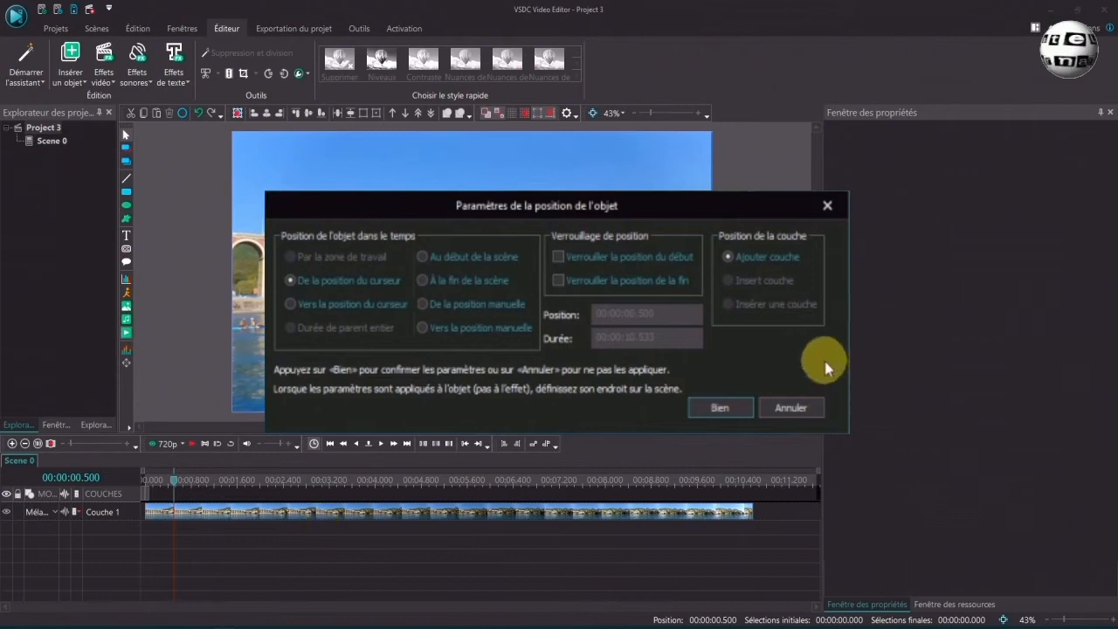
left_click(721, 410)
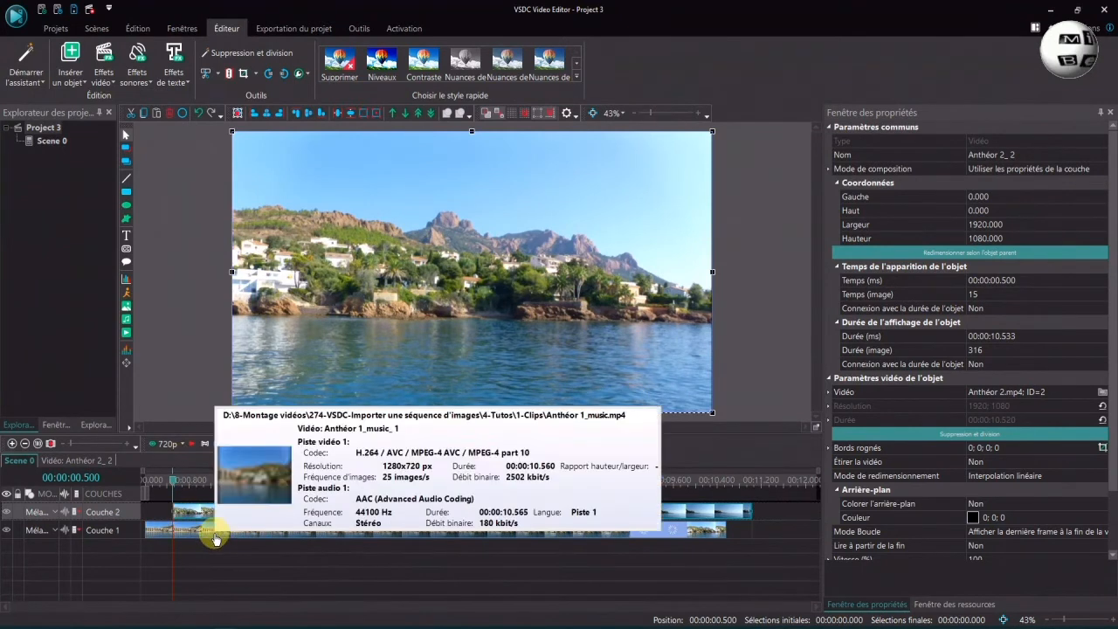
Place the cursor at 0.9 s and insert Anthéor 3.mp4 at the cursor using the Insert couche layer option
left_click(195, 482)
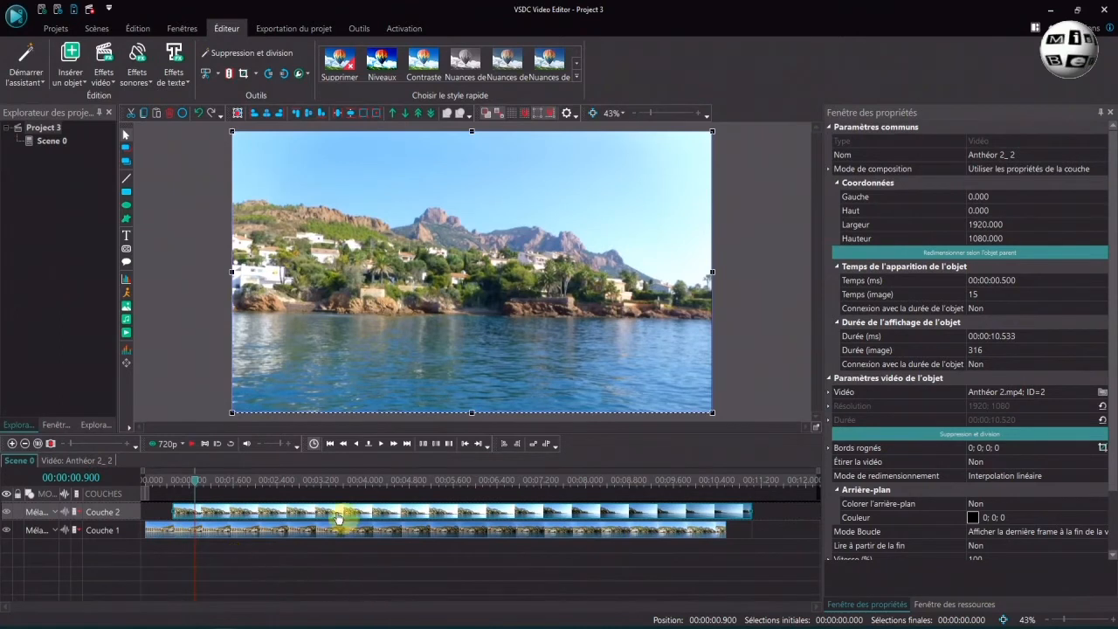
mouse_move(264, 522)
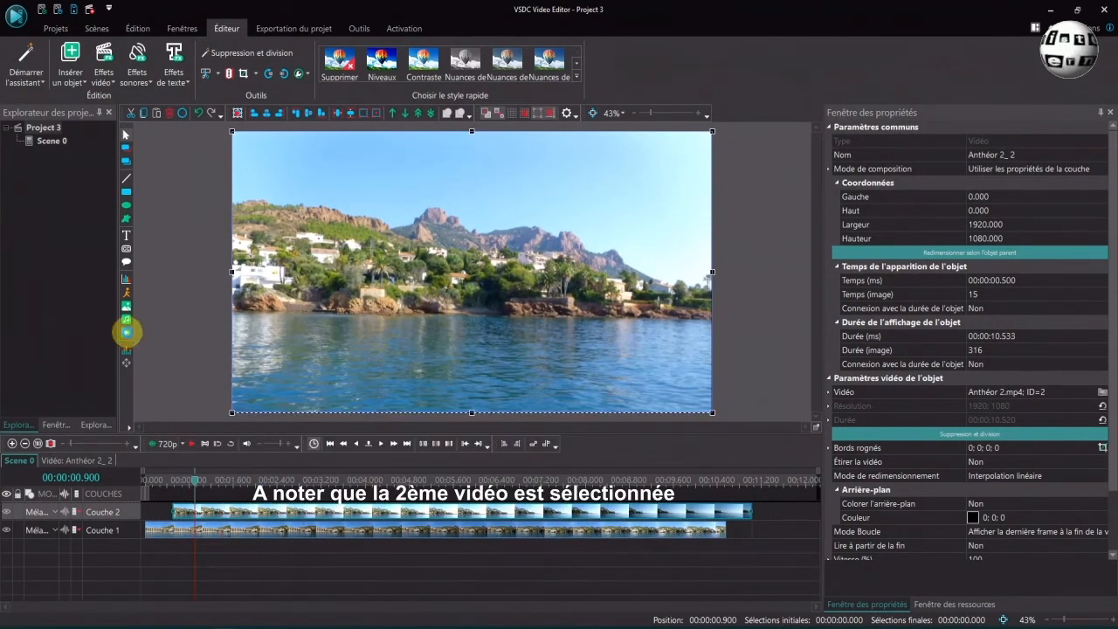
left_click(127, 319)
left_click(498, 226)
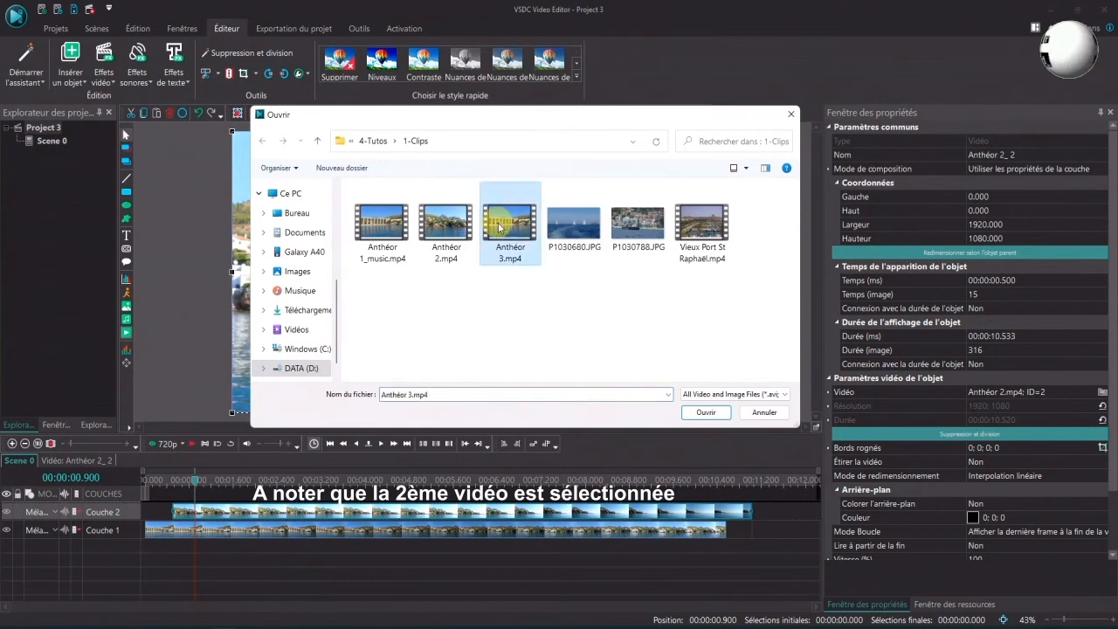
left_click(706, 412)
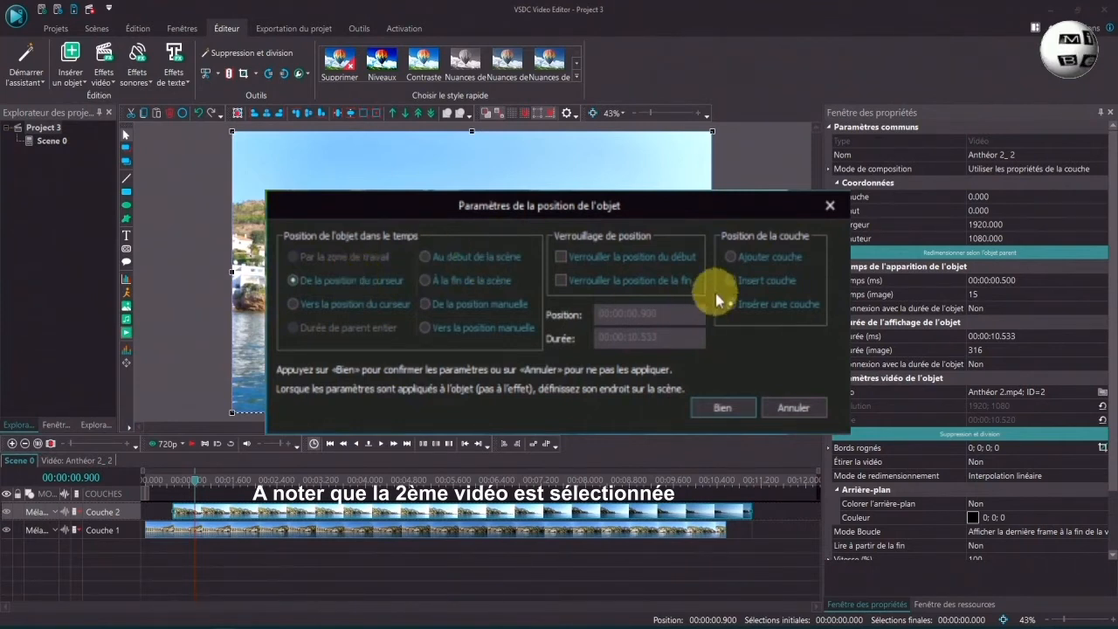
left_click(754, 260)
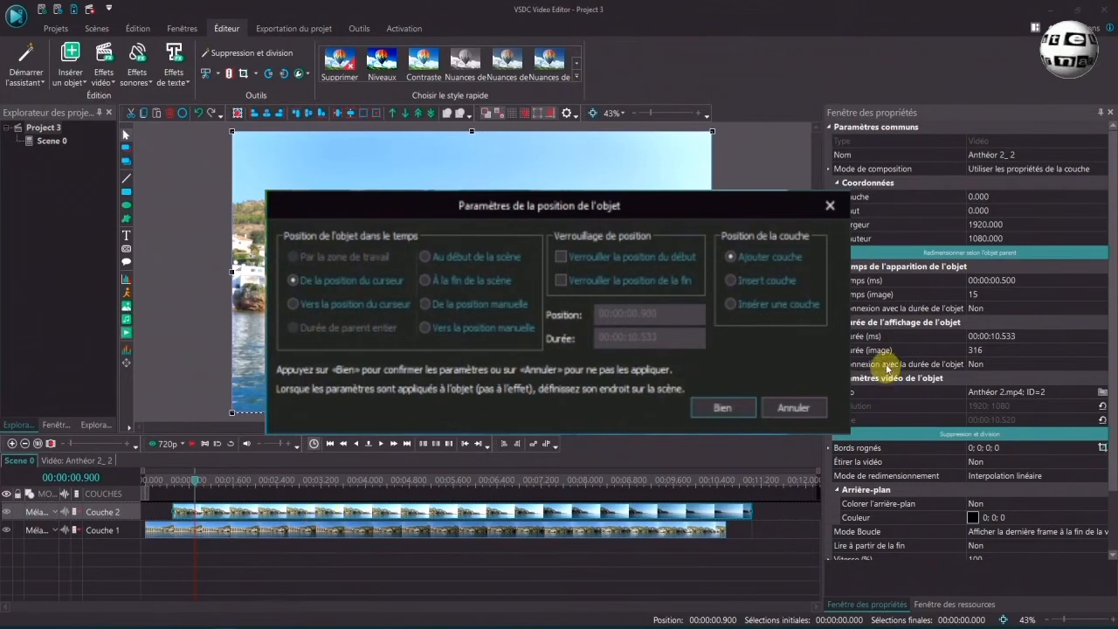
left_click(734, 280)
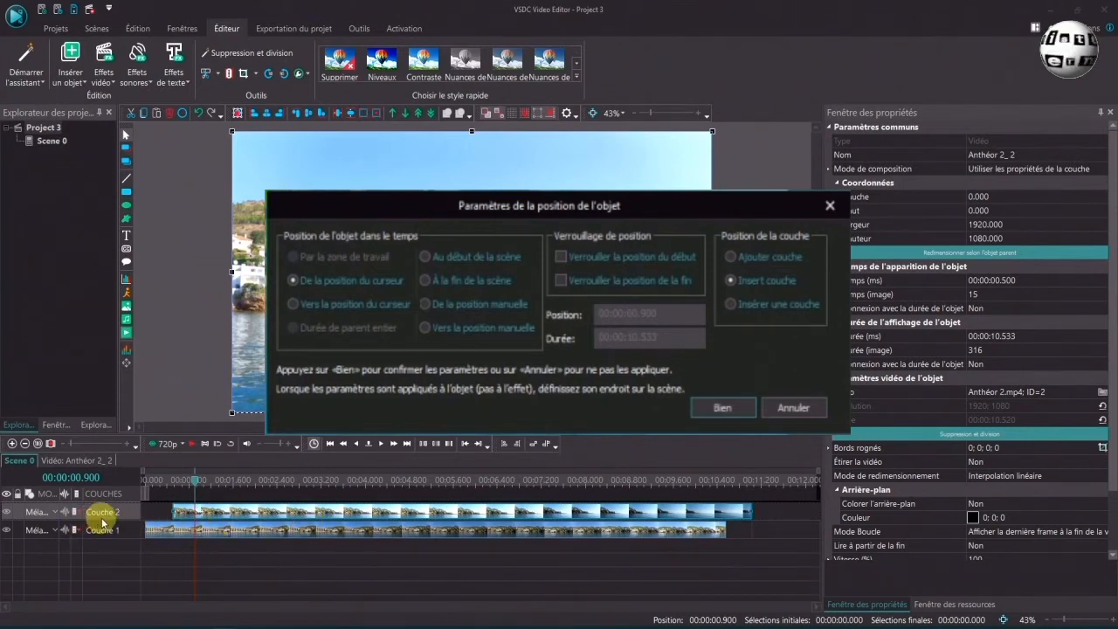
left_click(725, 409)
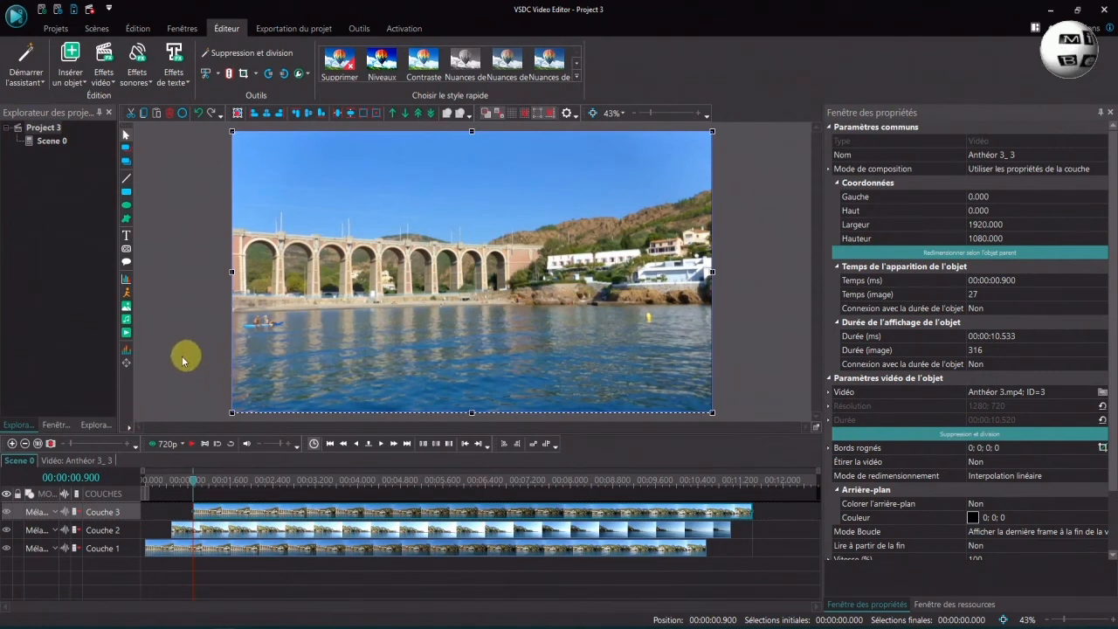
Insert Vieux Port St Raphaël.mp4 at the cursor using the Insérer une couche layer option
left_click(127, 334)
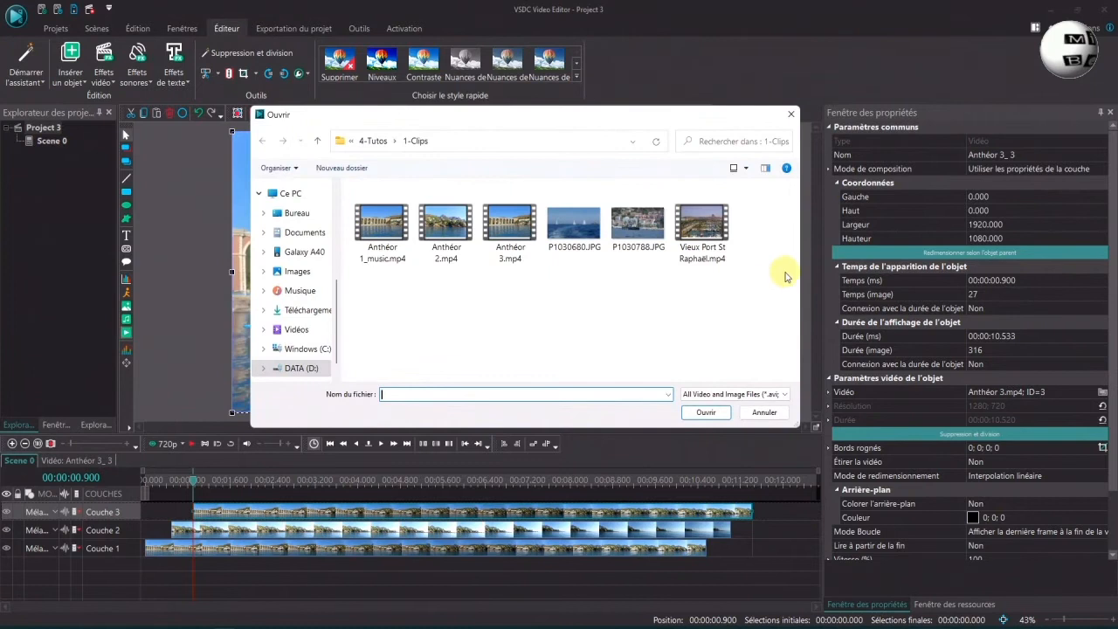
left_click(702, 229)
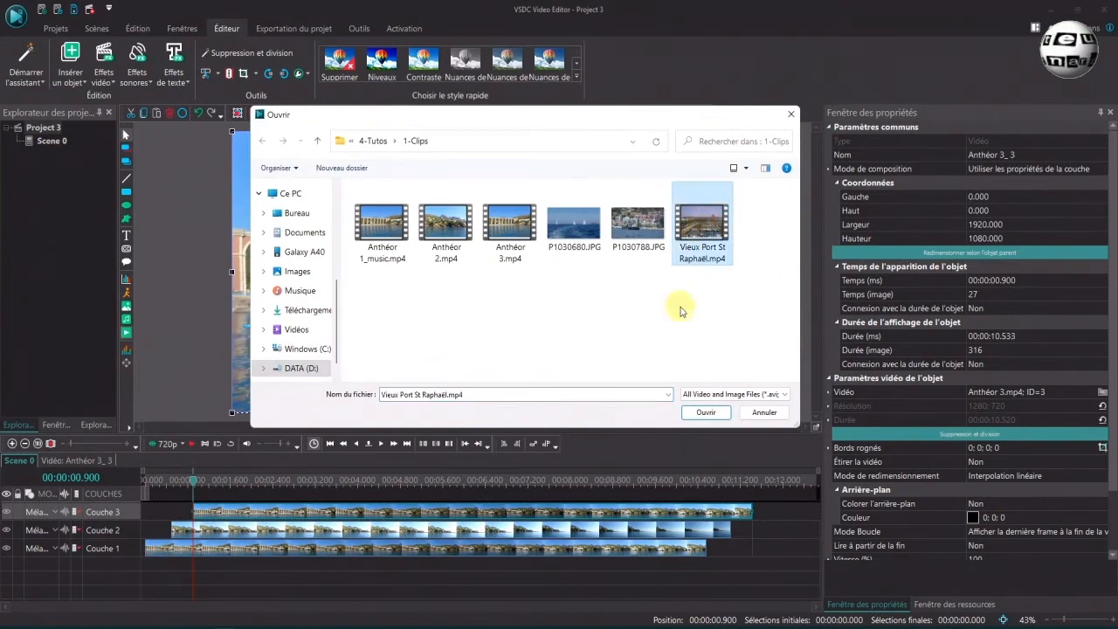
left_click(706, 414)
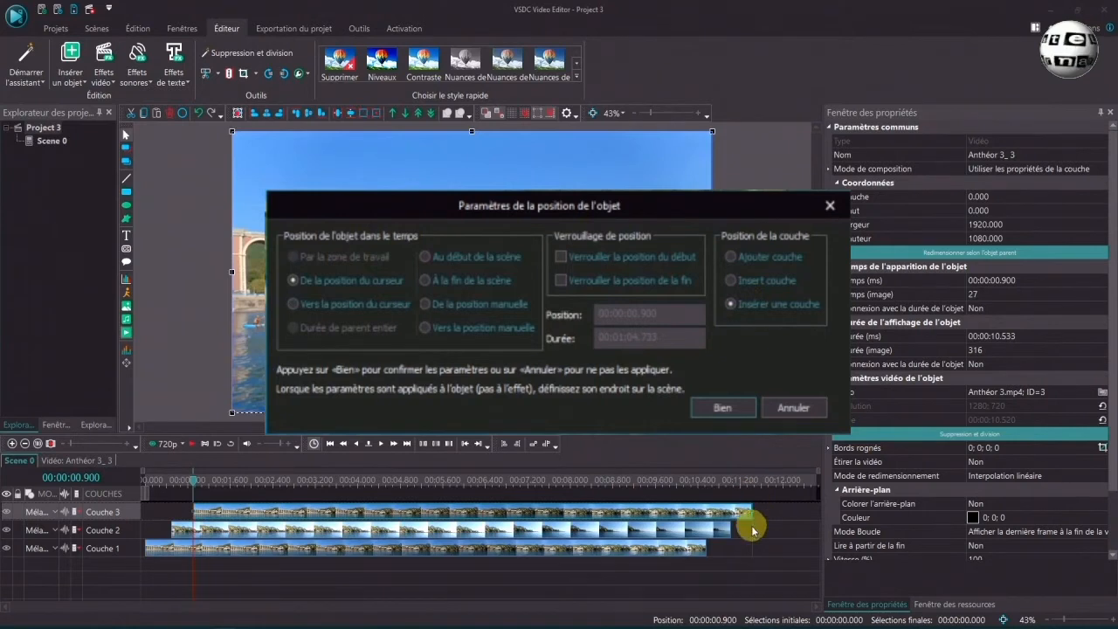
left_click(722, 407)
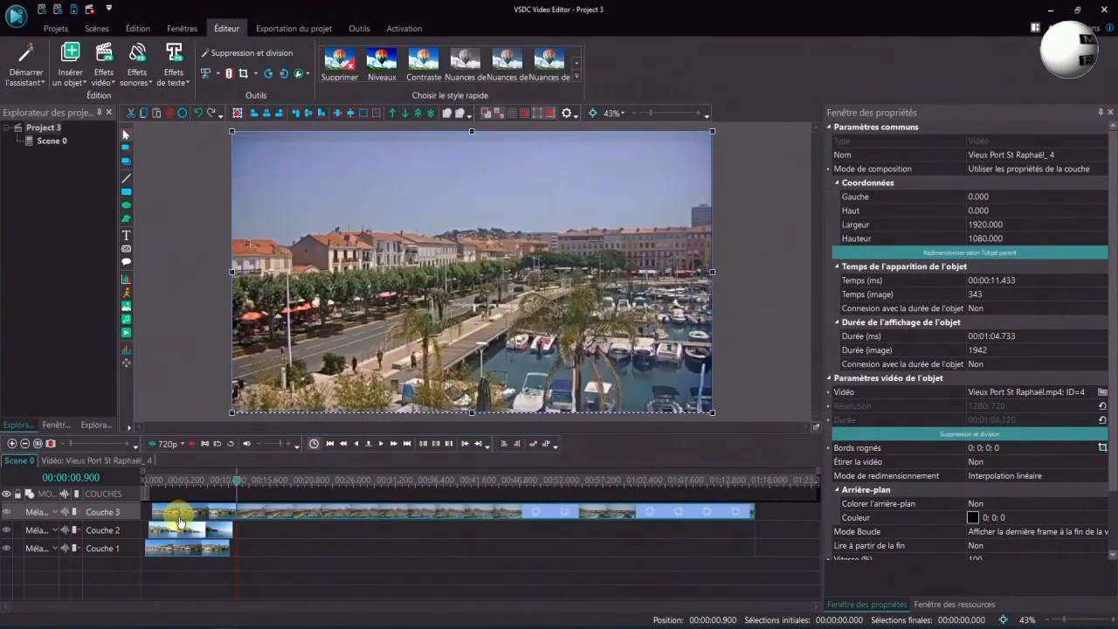
Insert the image P1030680.JPG at the beginning of the scene on an added layer with a 5-second duration
mouse_move(269, 514)
mouse_move(210, 518)
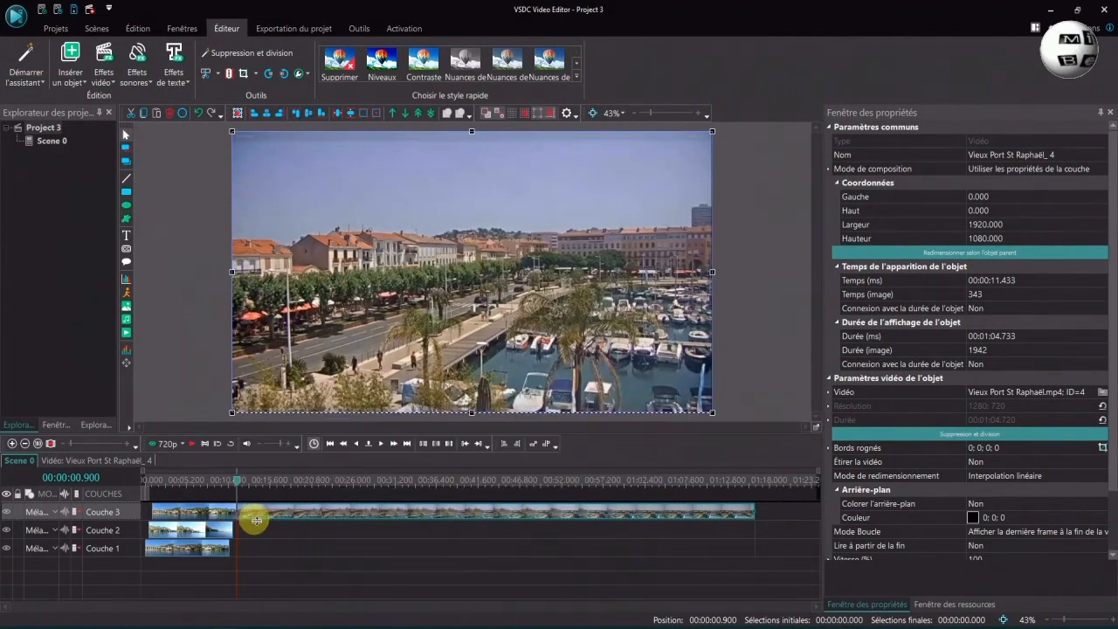
mouse_move(531, 517)
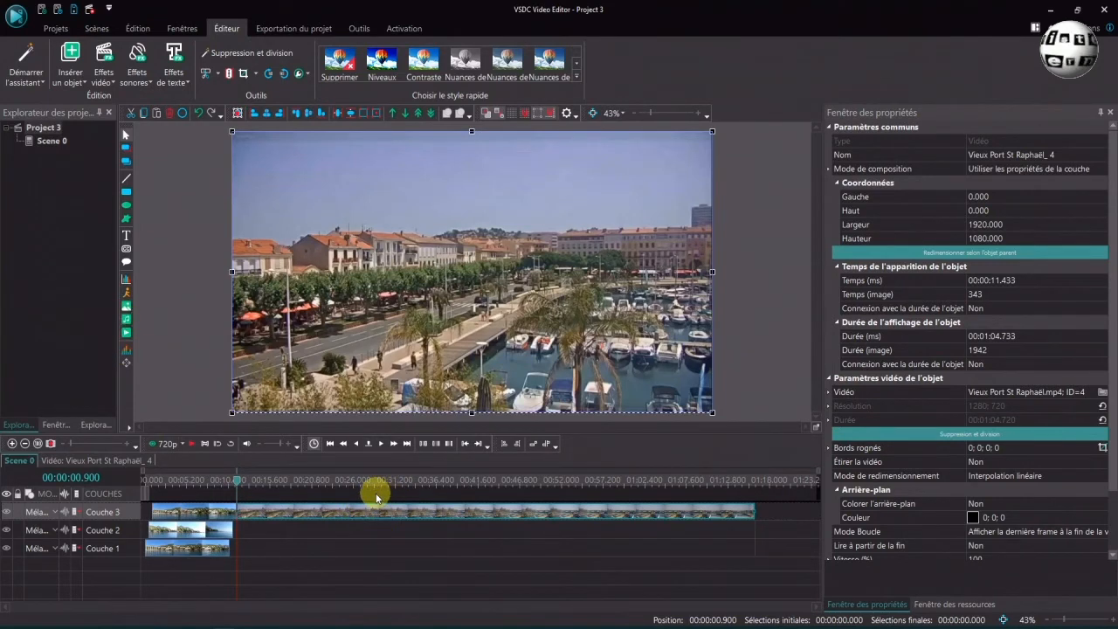
left_click(126, 308)
left_click(573, 223)
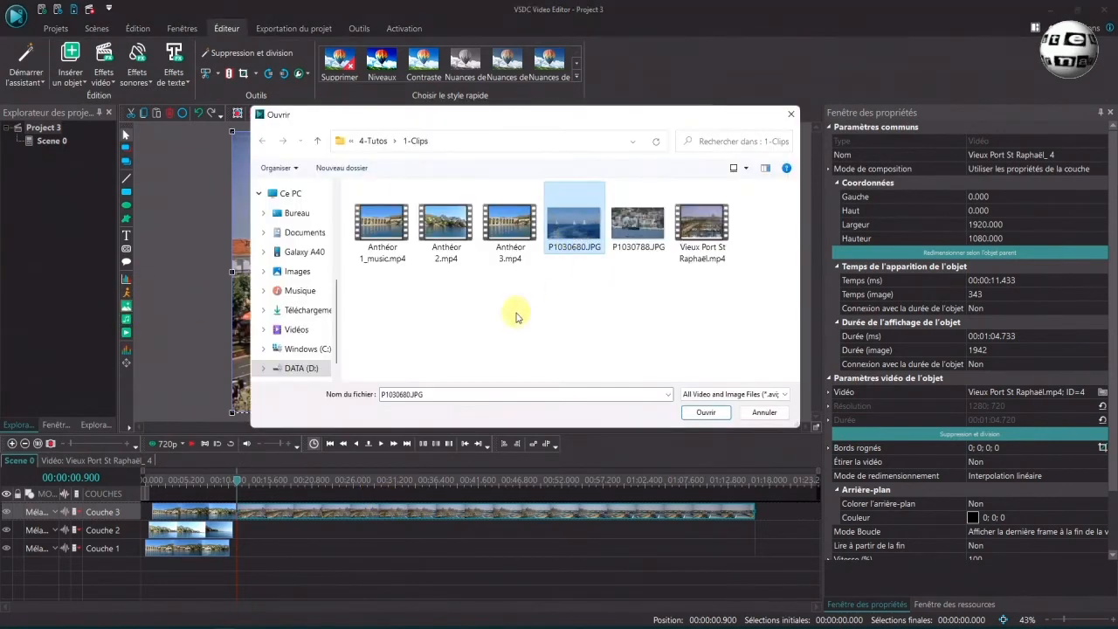
left_click(705, 413)
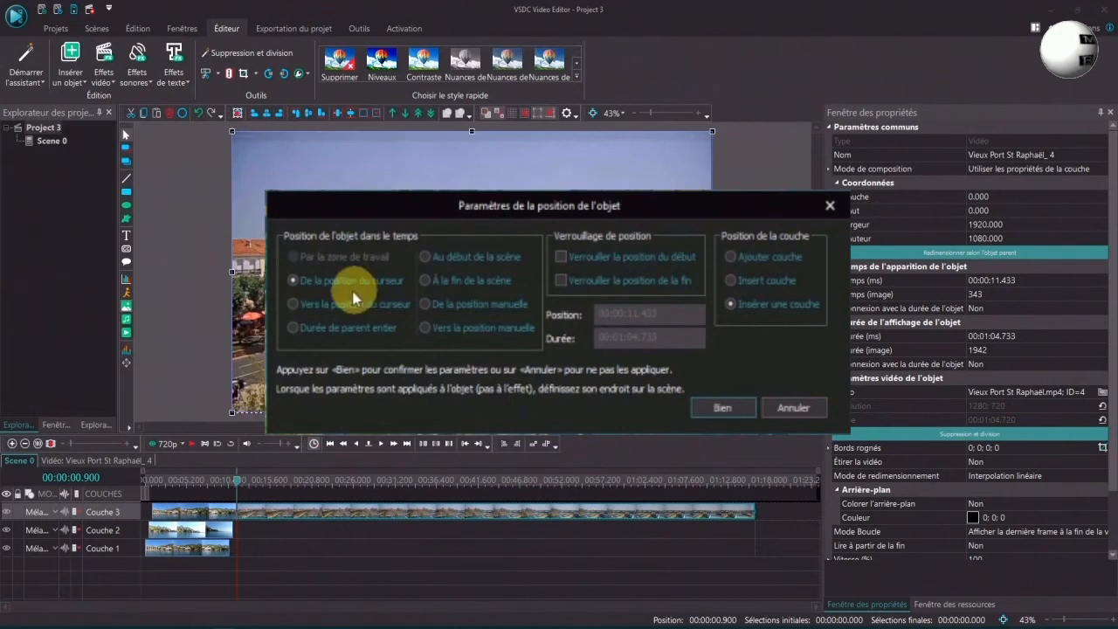
left_click(764, 263)
left_click(749, 281)
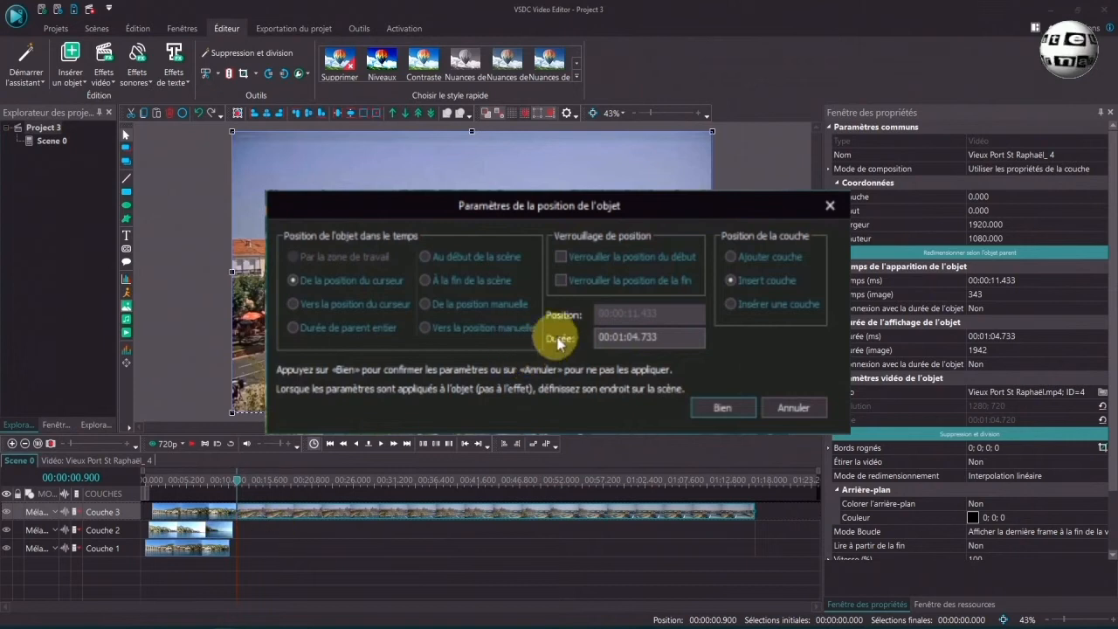
left_click(730, 256)
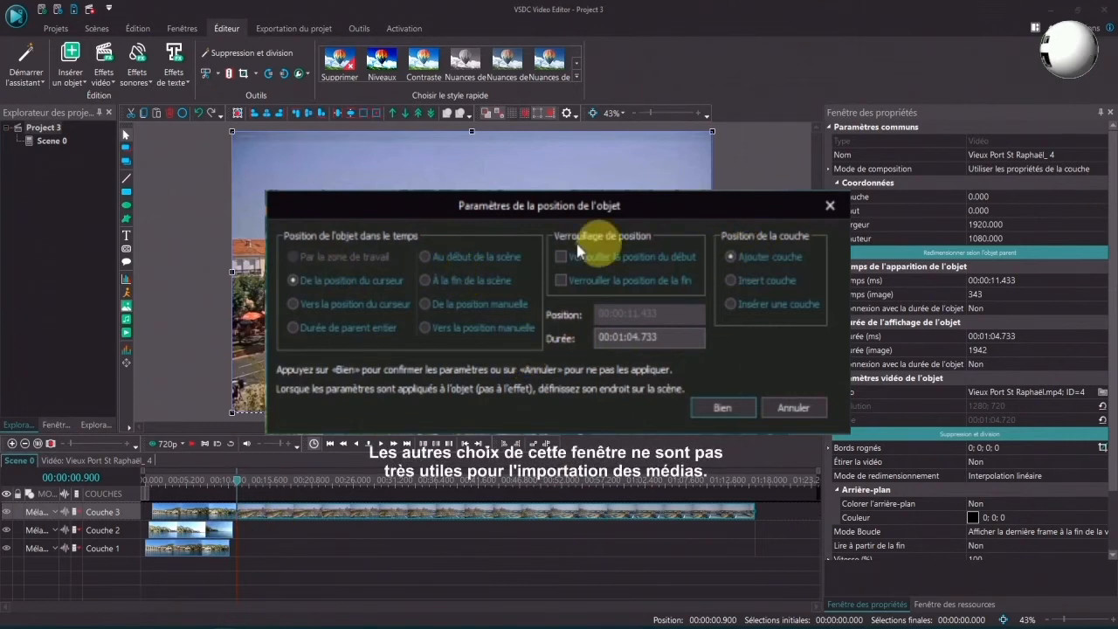
left_click(425, 257)
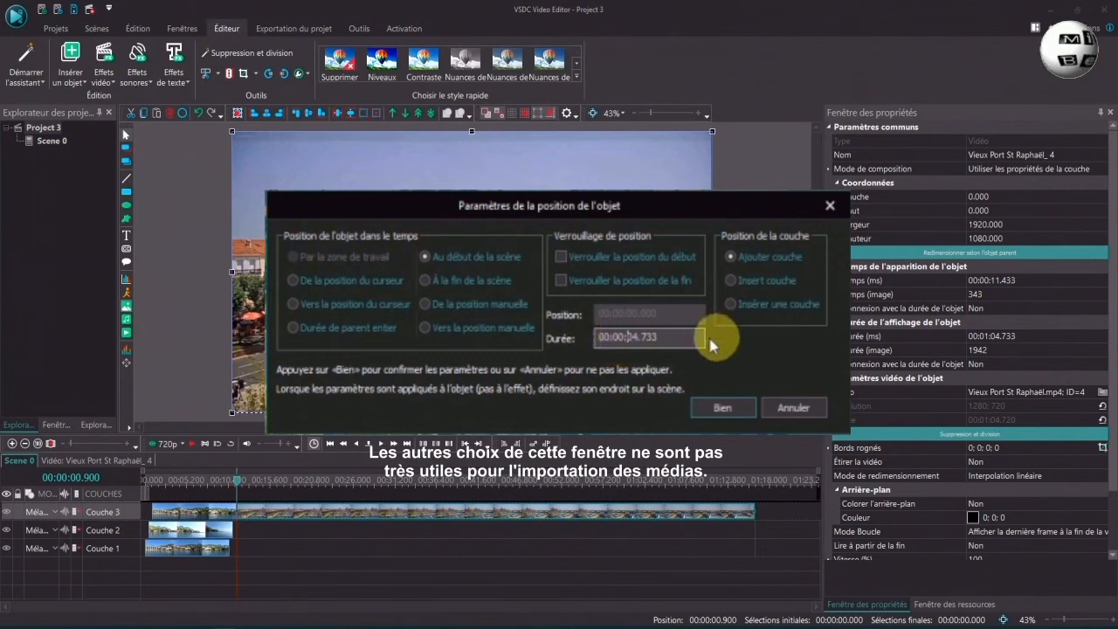
left_click_drag(639, 337, 663, 338)
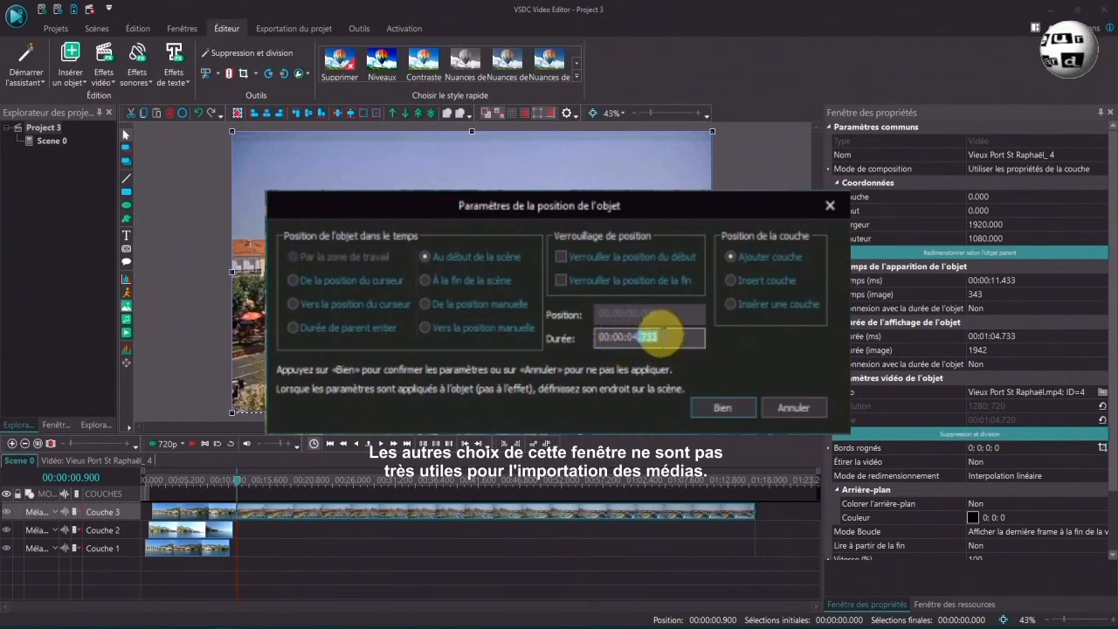
left_click(724, 420)
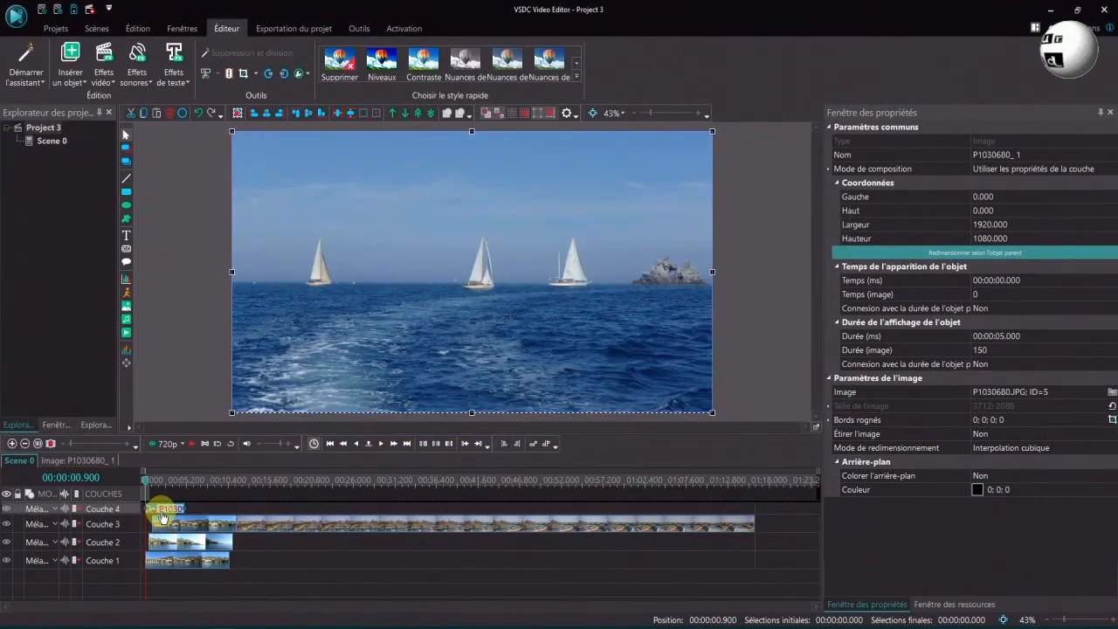
Insert the audio file Blue_Skies by Silent Partner.mp3 from the cursor position on an added layer using the Ajouter couche option
mouse_move(162, 517)
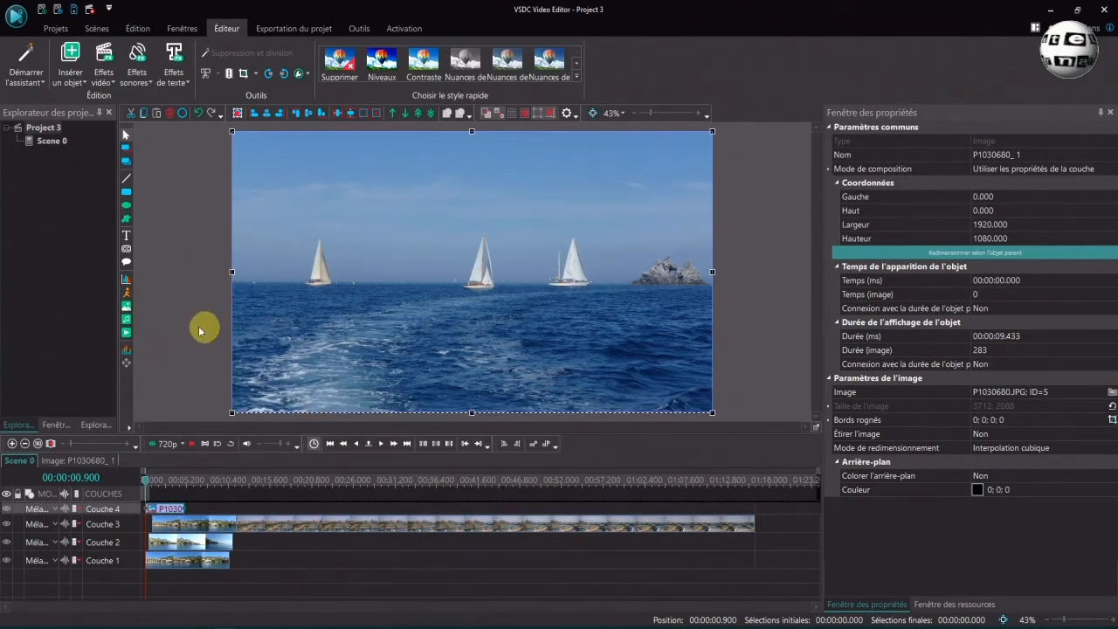
left_click(126, 323)
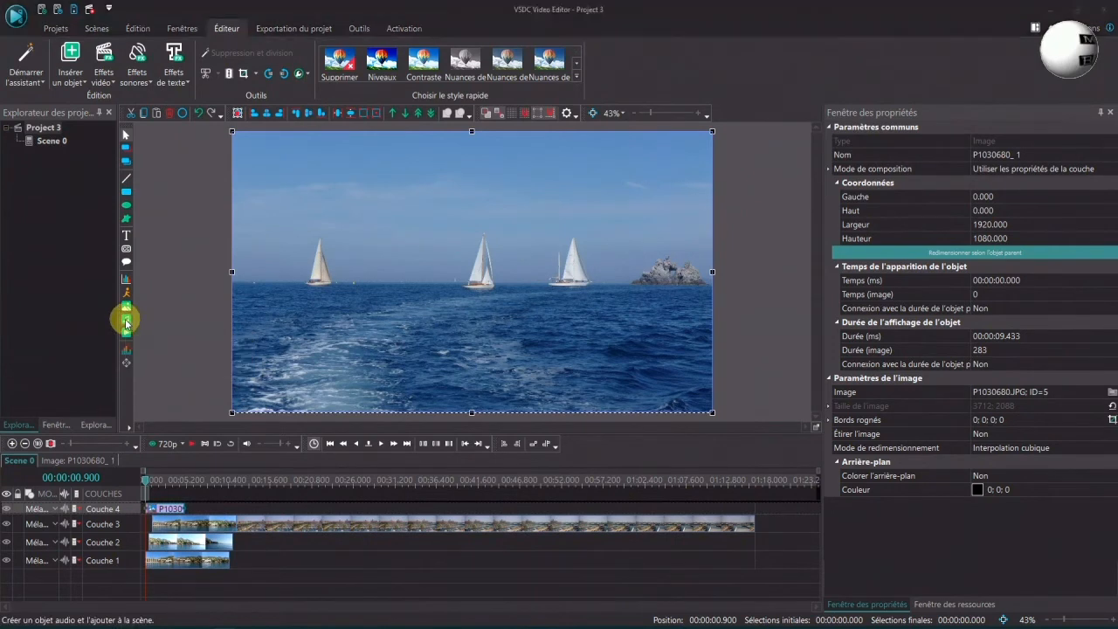
left_click(581, 221)
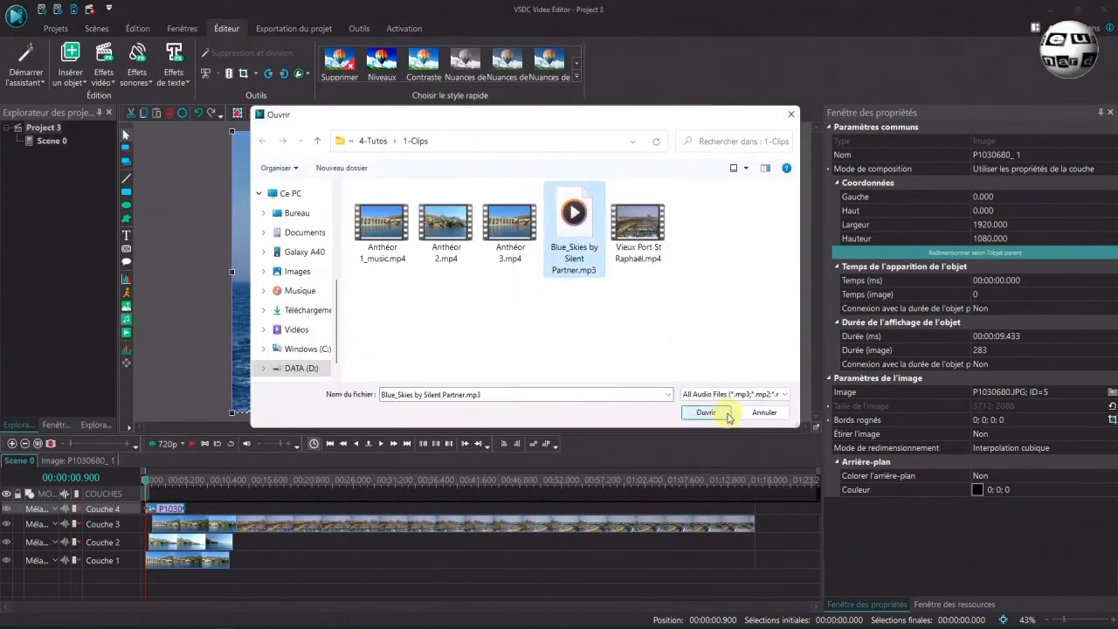
left_click(707, 413)
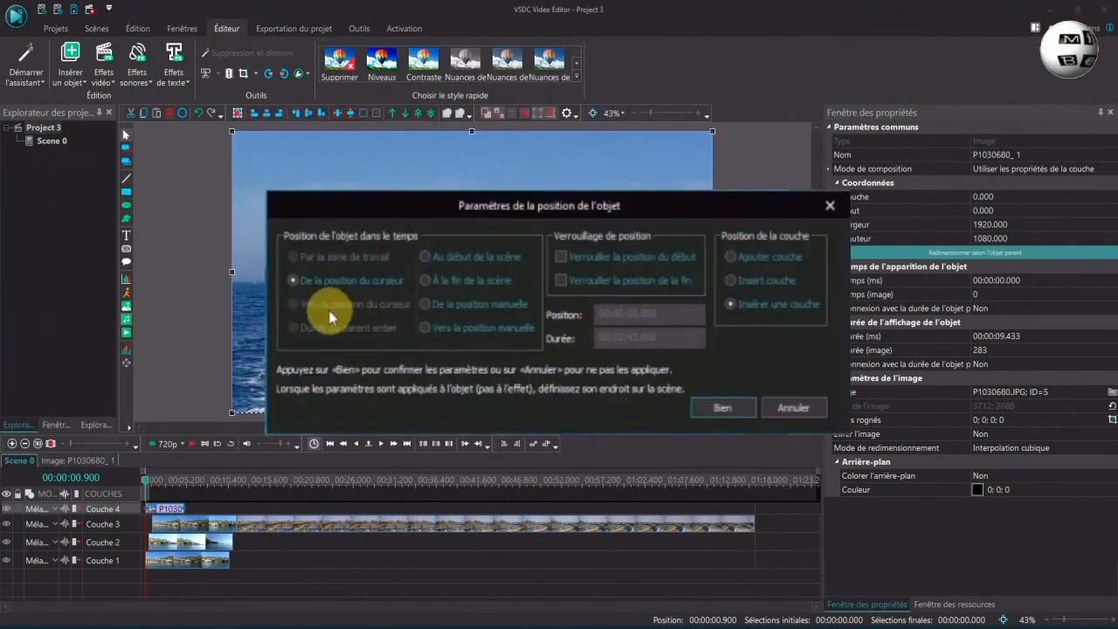
left_click(739, 257)
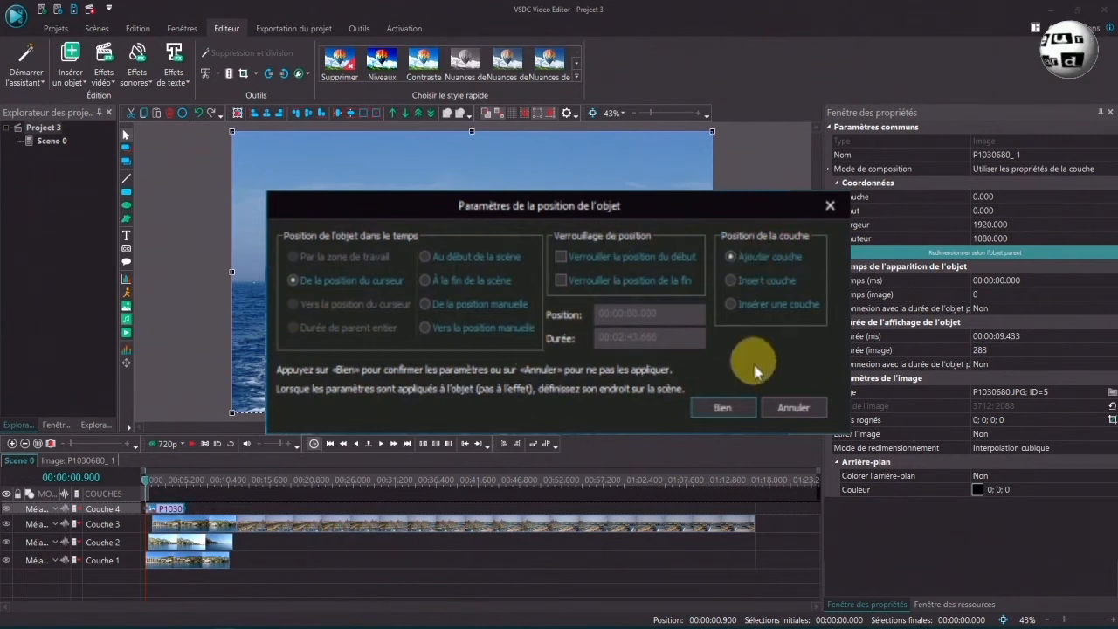
left_click(726, 410)
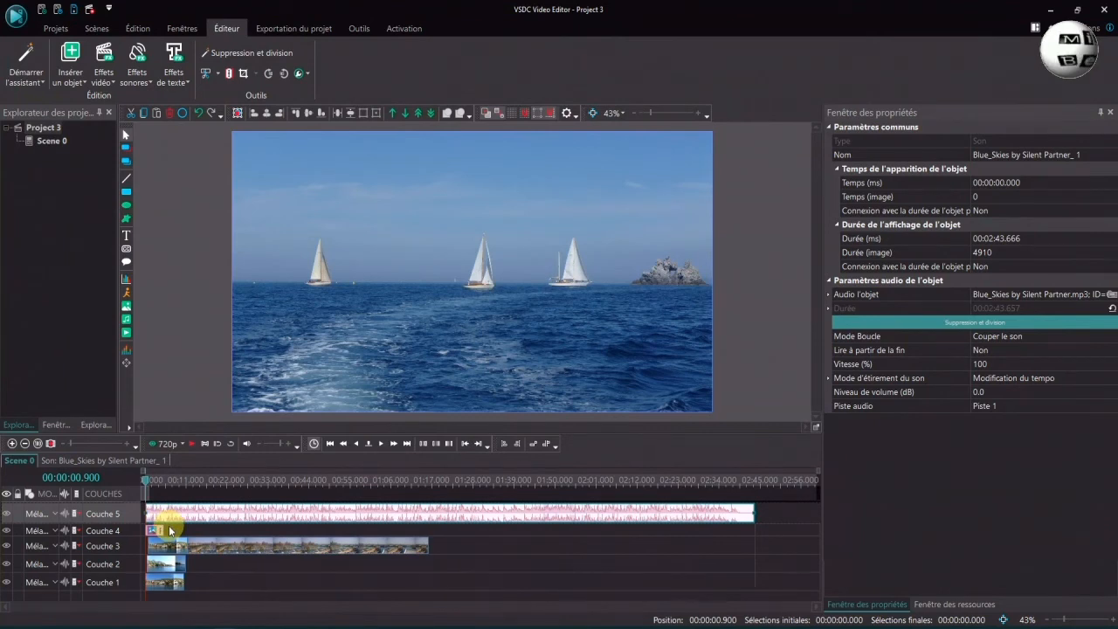
Open the resources window and delete the Vieux Port St Raphaël clip from the timeline
left_click(952, 604)
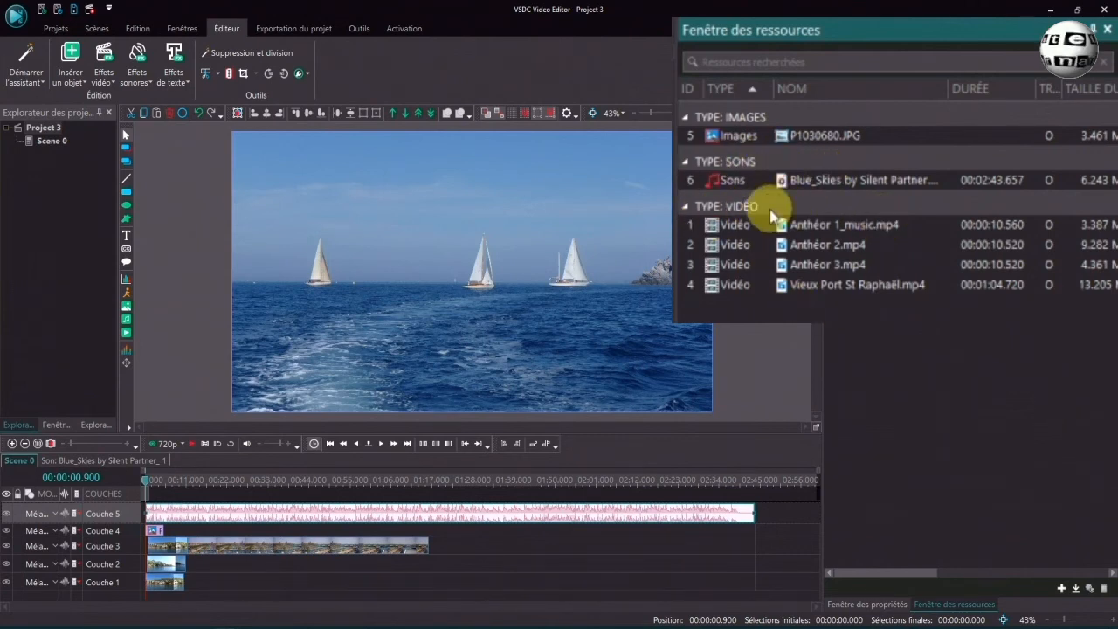
left_click(219, 554)
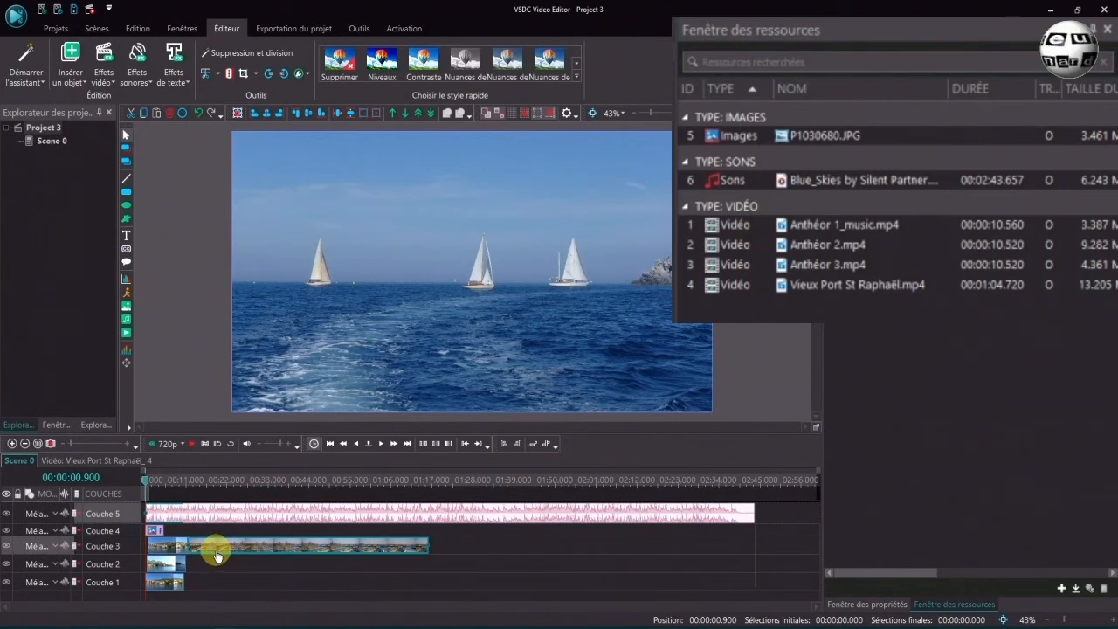
key("Delete")
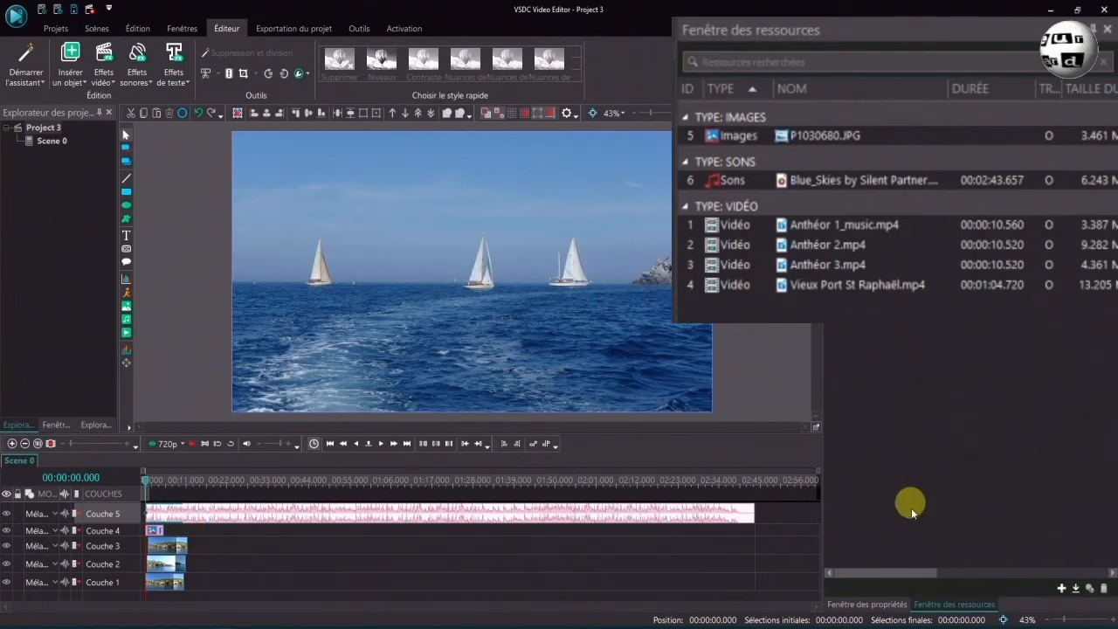
Drag Vieux Port St Raphaël.mp4 from the resources window back onto the timeline
left_click(828, 288)
left_click_drag(828, 288, 223, 553)
left_click(282, 526)
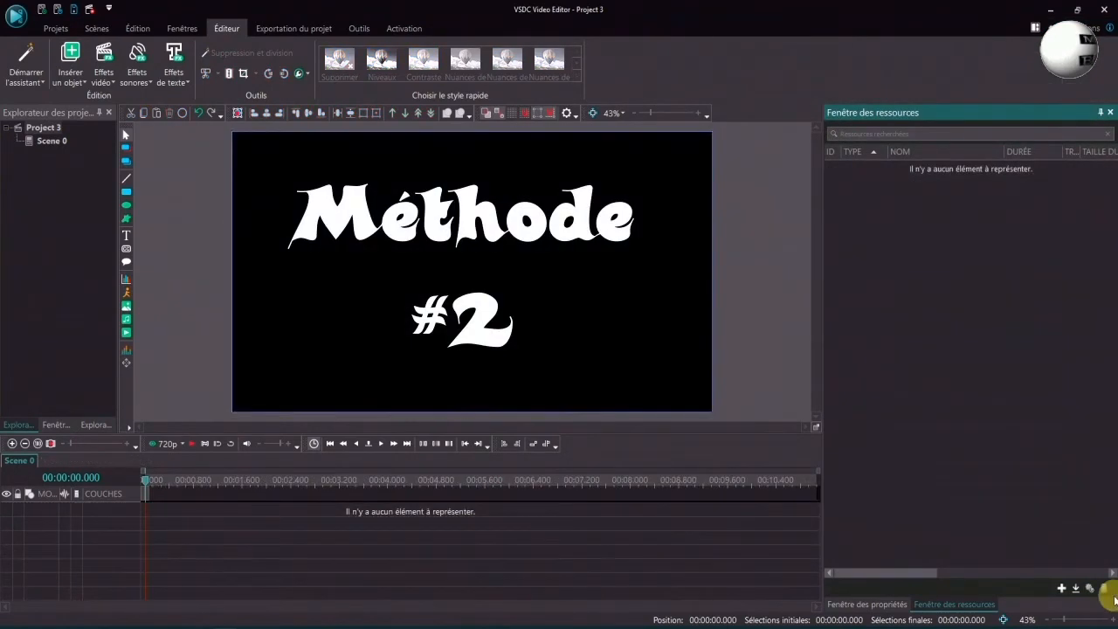
In the empty project, drag Anthéor 1_music.mp4 from the file explorer window onto the timeline
left_click(867, 604)
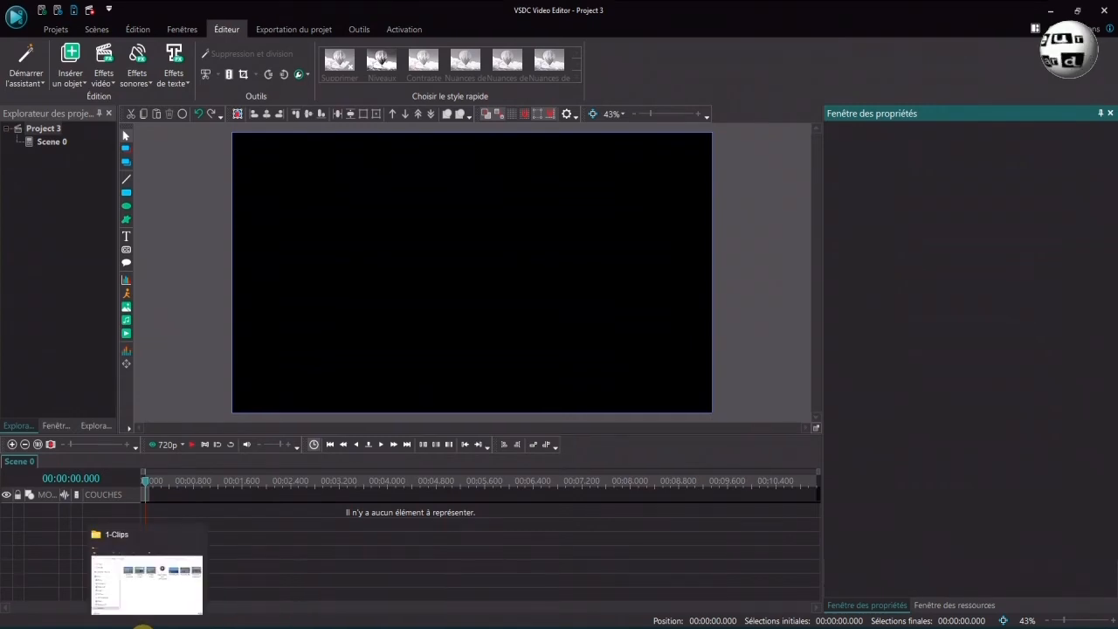
left_click(142, 627)
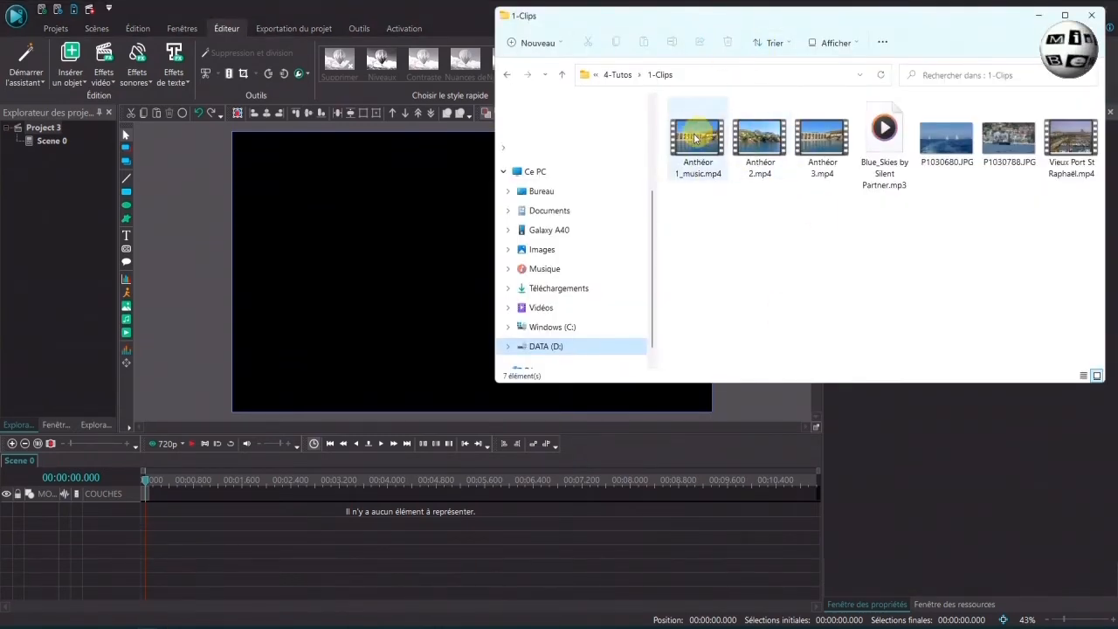
left_click_drag(735, 20, 614, 39)
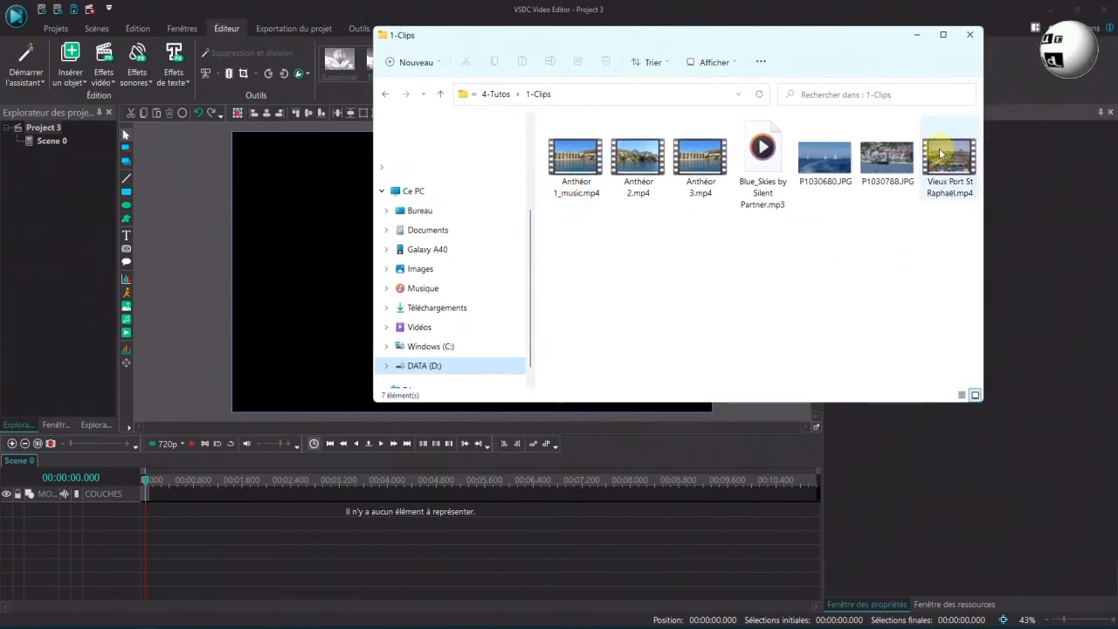
left_click(585, 154)
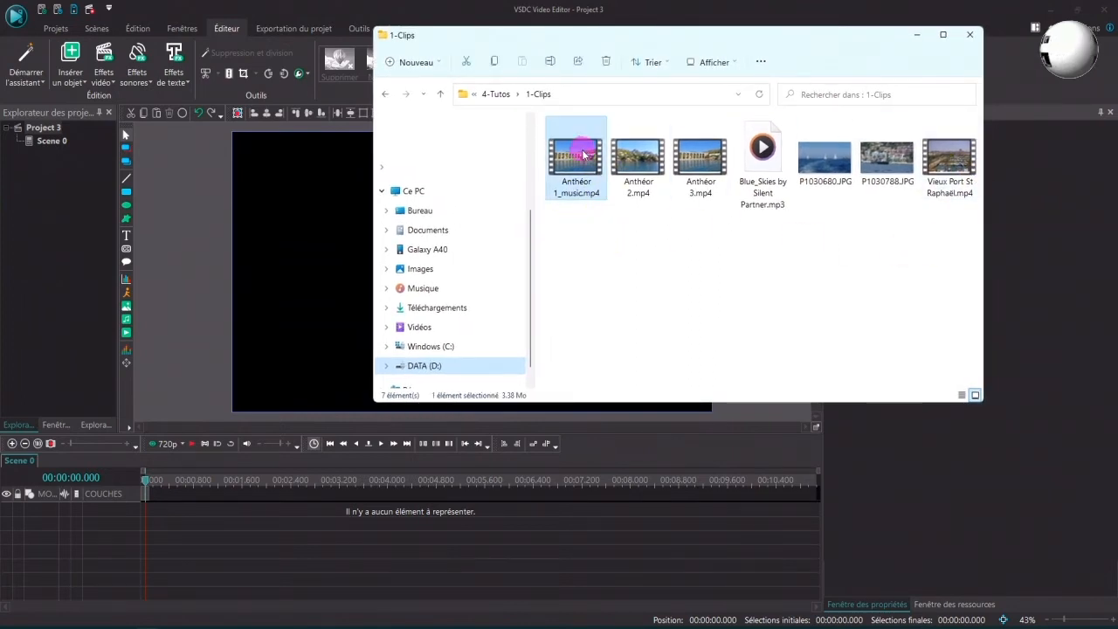
left_click_drag(584, 154, 191, 514)
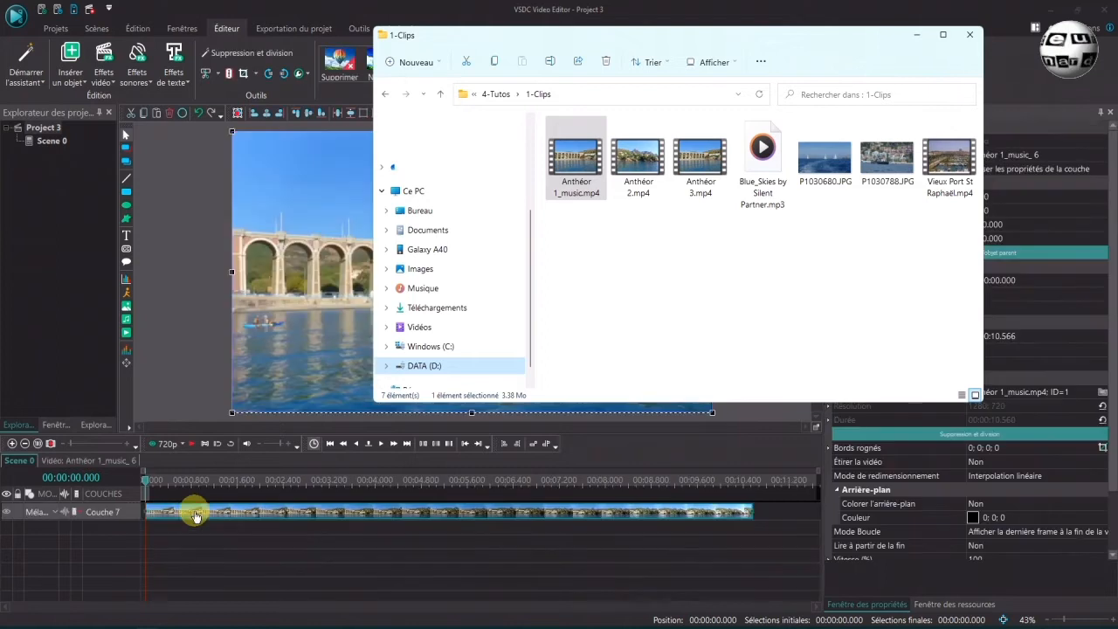
Drag Anthéor 2.mp4 from the file explorer onto a new layer above, starting at the beginning of the timeline
left_click_drag(591, 32, 723, 15)
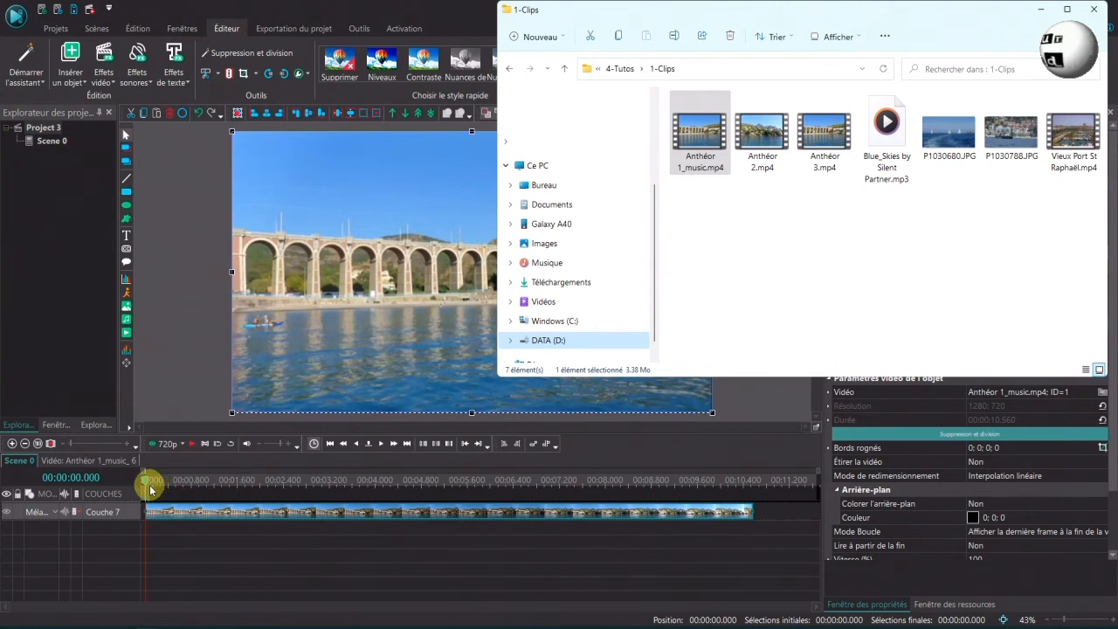
left_click(771, 129)
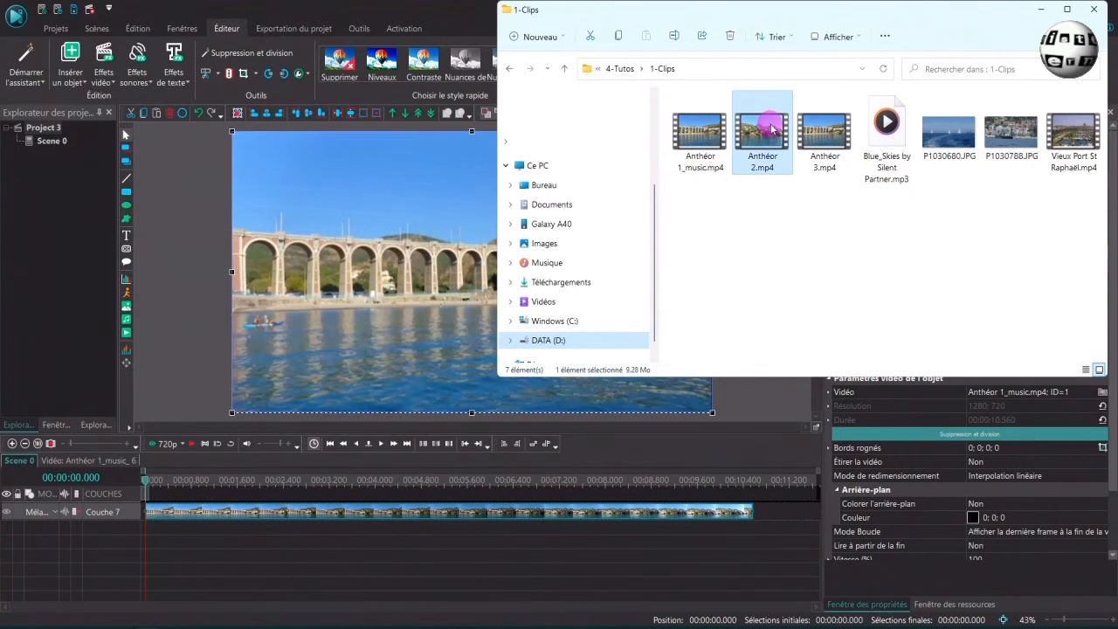
left_click_drag(771, 128, 458, 543)
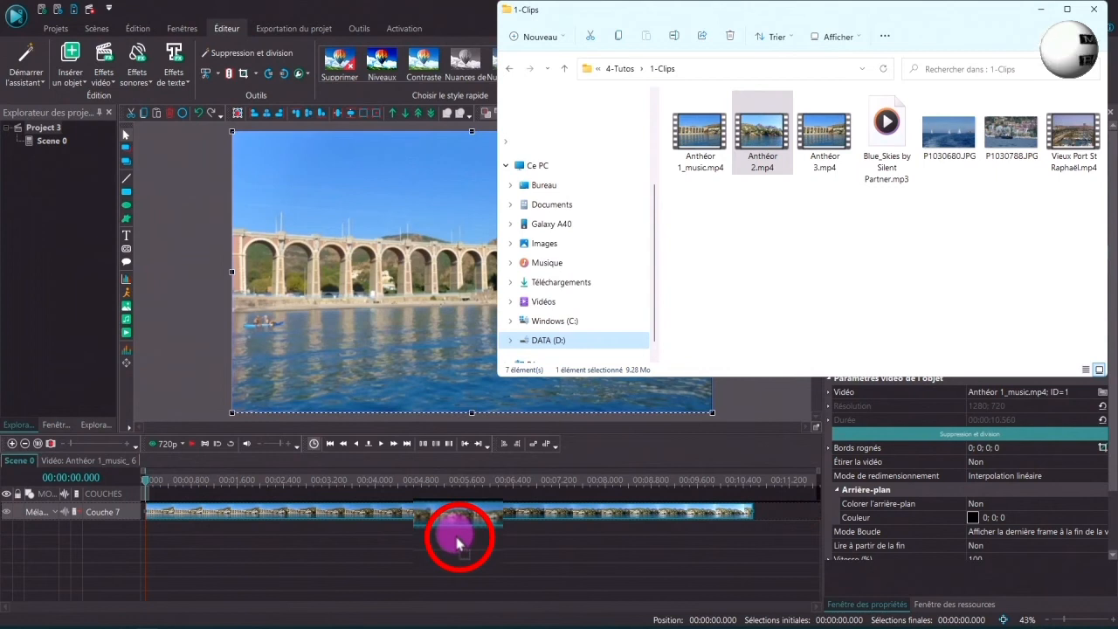
left_click_drag(457, 539, 747, 515)
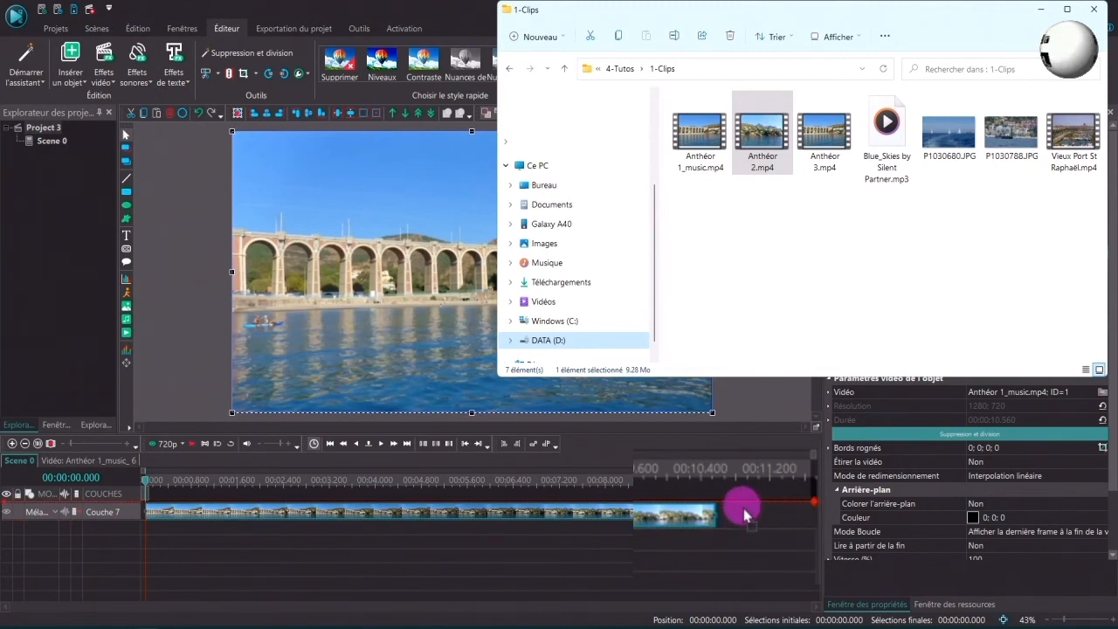
left_click_drag(745, 510, 745, 509)
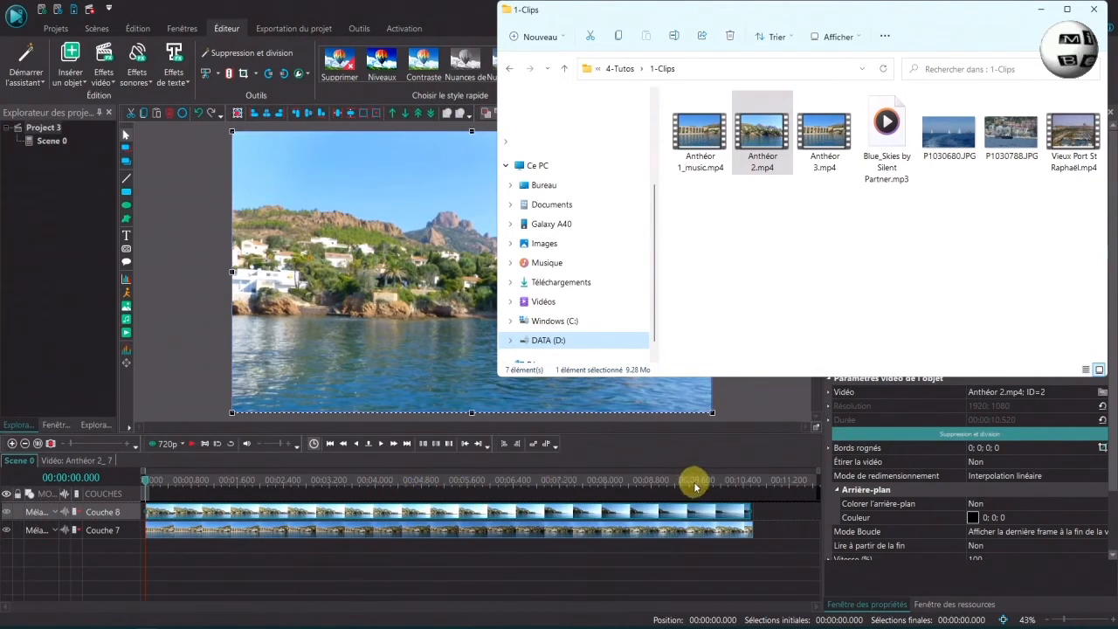
Place the cursor at the end of the clips, drop Anthéor 3.mp4 there and move it onto Couche 8 after Anthéor 2
left_click(757, 486)
left_click(755, 484)
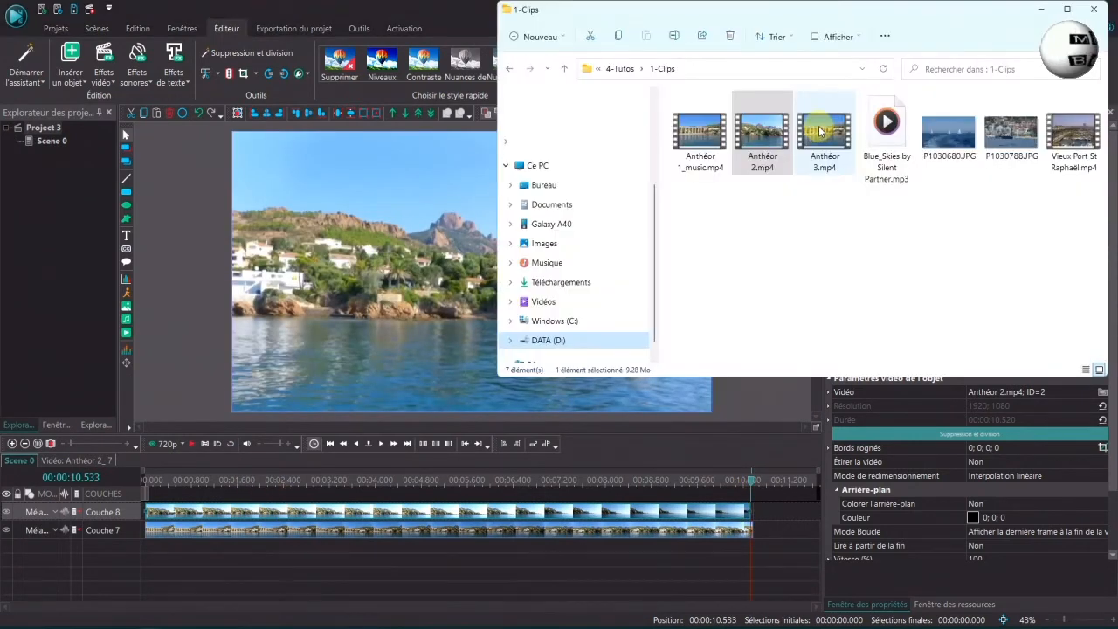
left_click(820, 131)
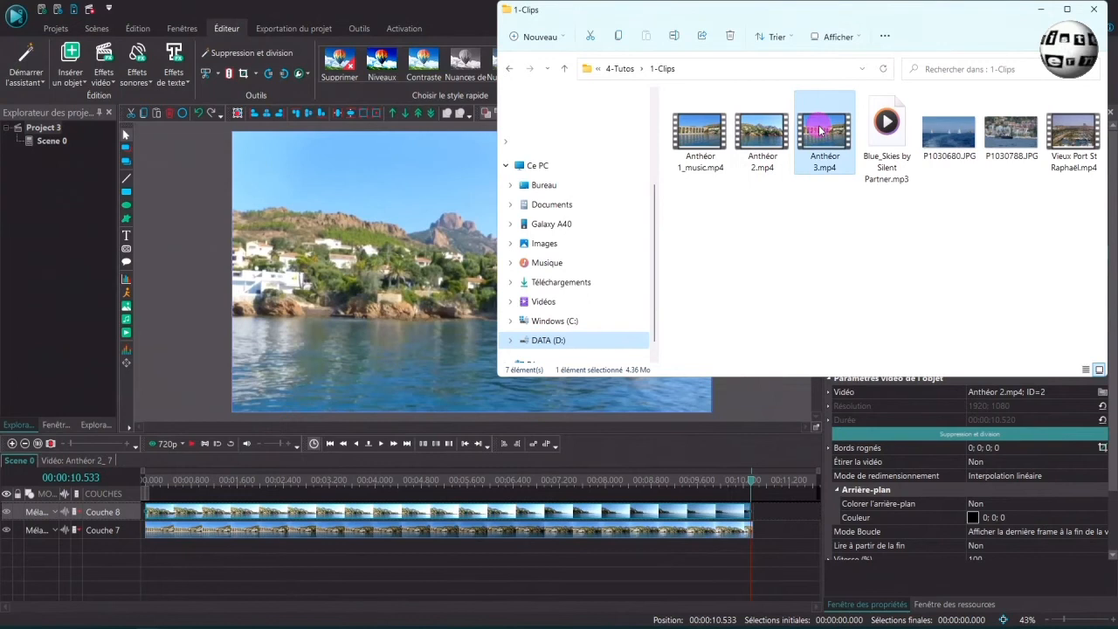
left_click_drag(819, 131, 774, 516)
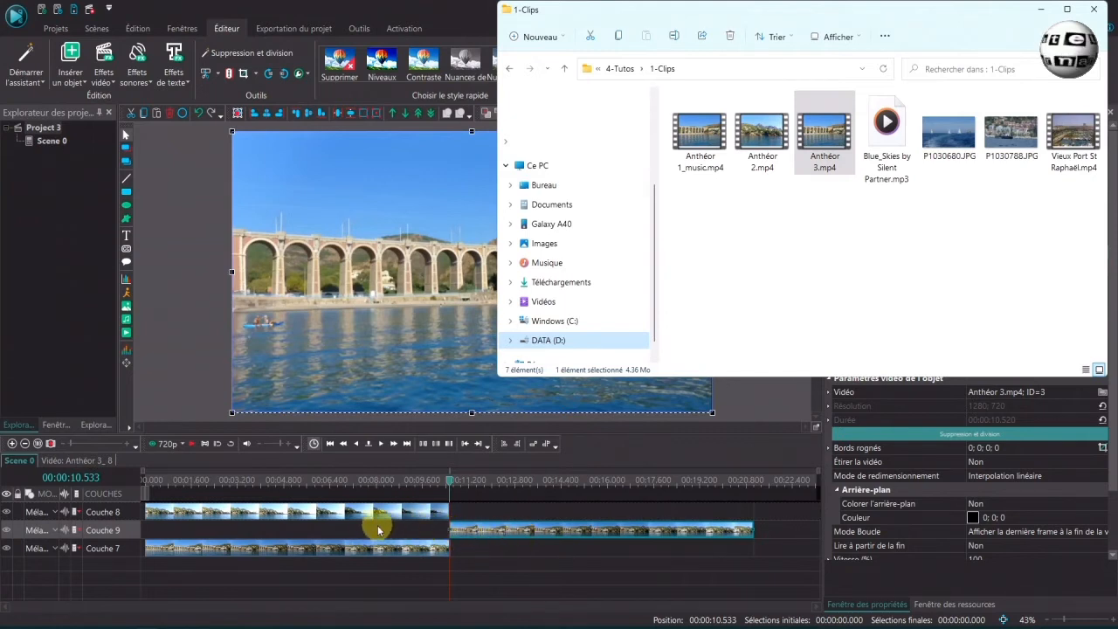
left_click_drag(487, 531, 490, 516)
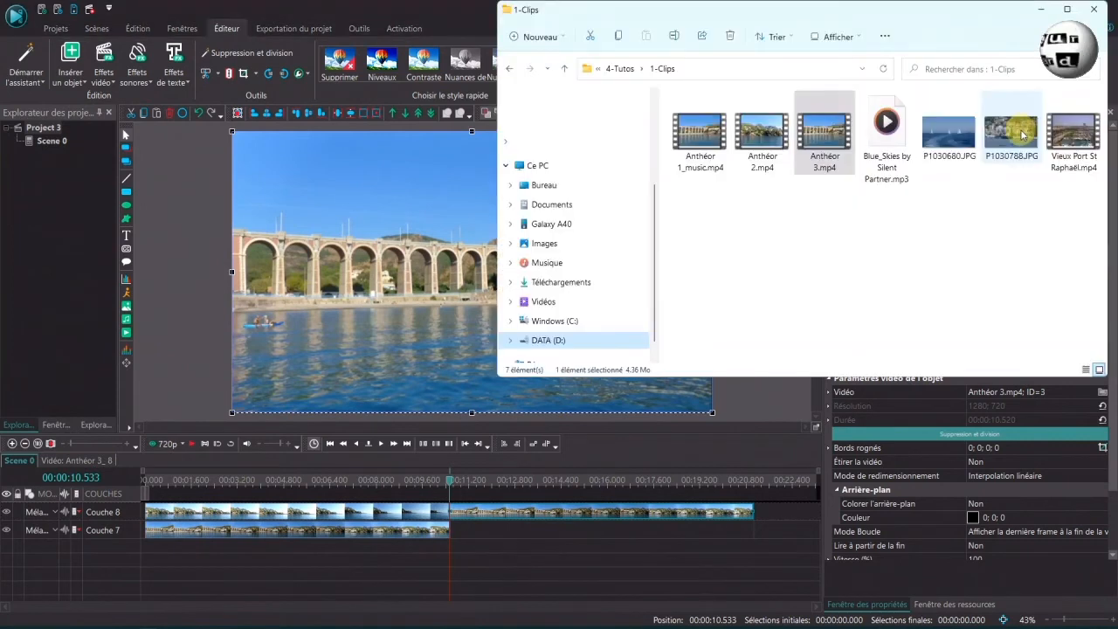
Drag P1030788.JPG from the file explorer onto a new layer at the cursor position
left_click_drag(1020, 129, 773, 503)
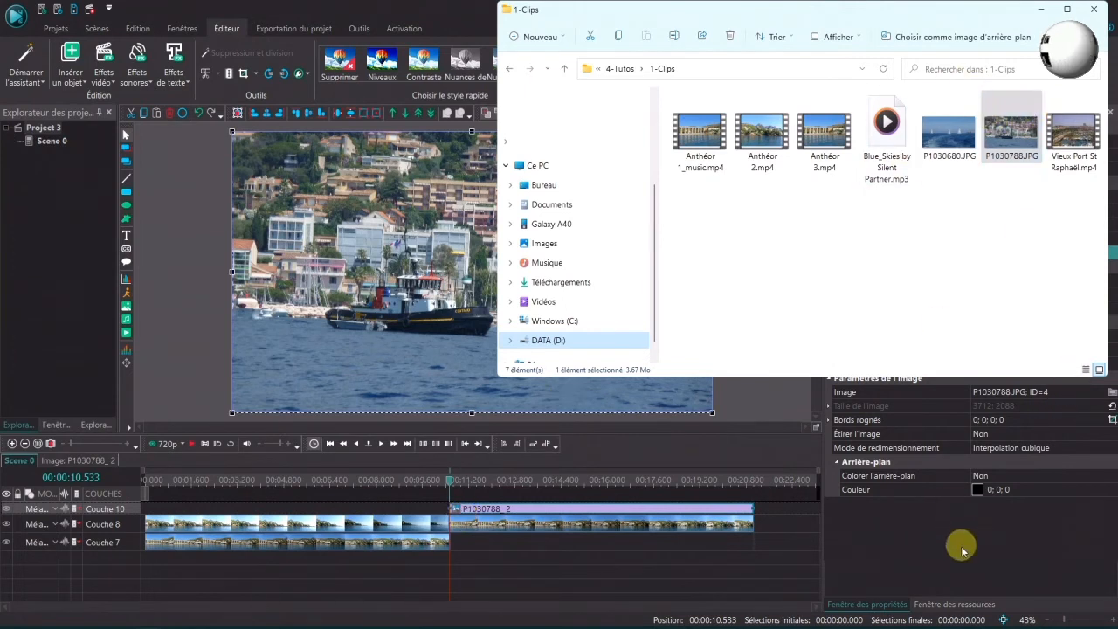
In the empty project, add Anthéor 1_music.mp4, Anthéor 2.mp4 and Anthéor 3.mp4 as video files in the resources window
left_click(950, 604)
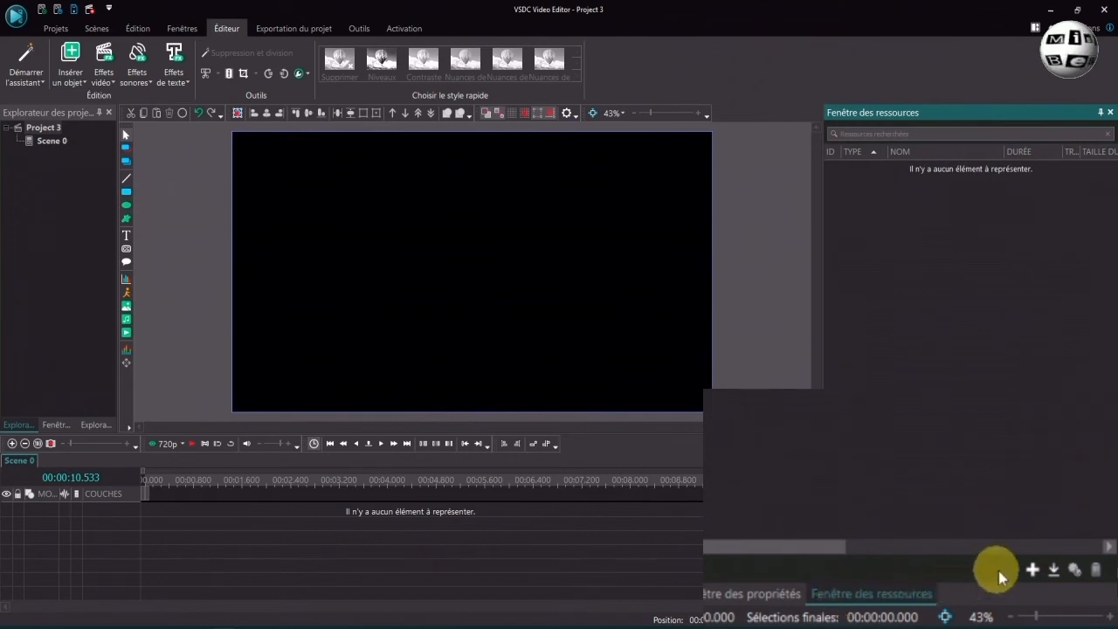
left_click(1033, 571)
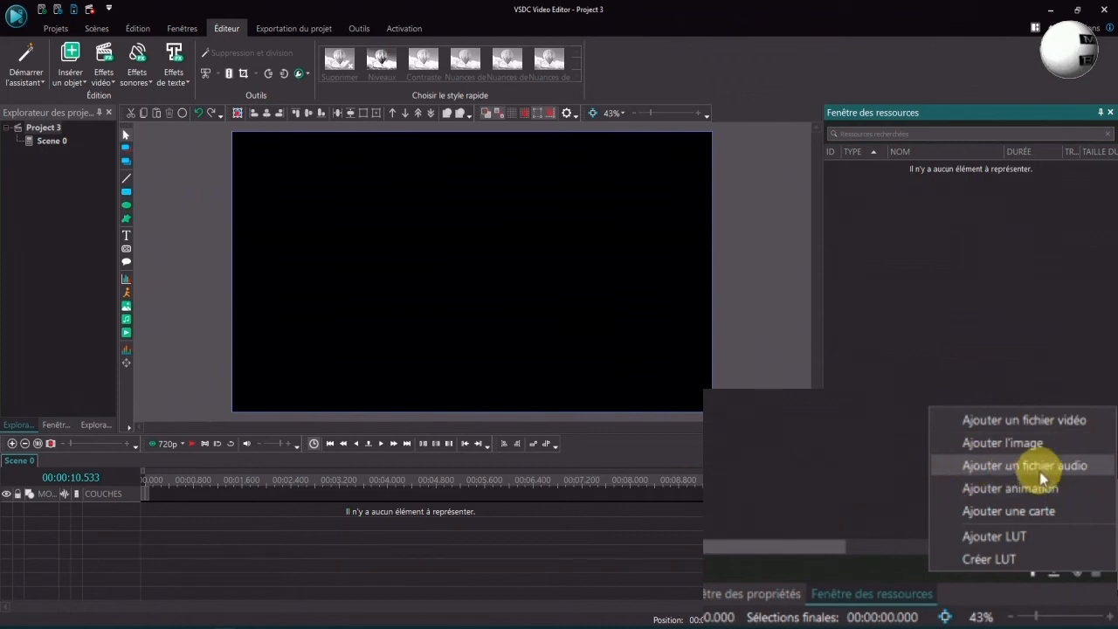
left_click(1040, 424)
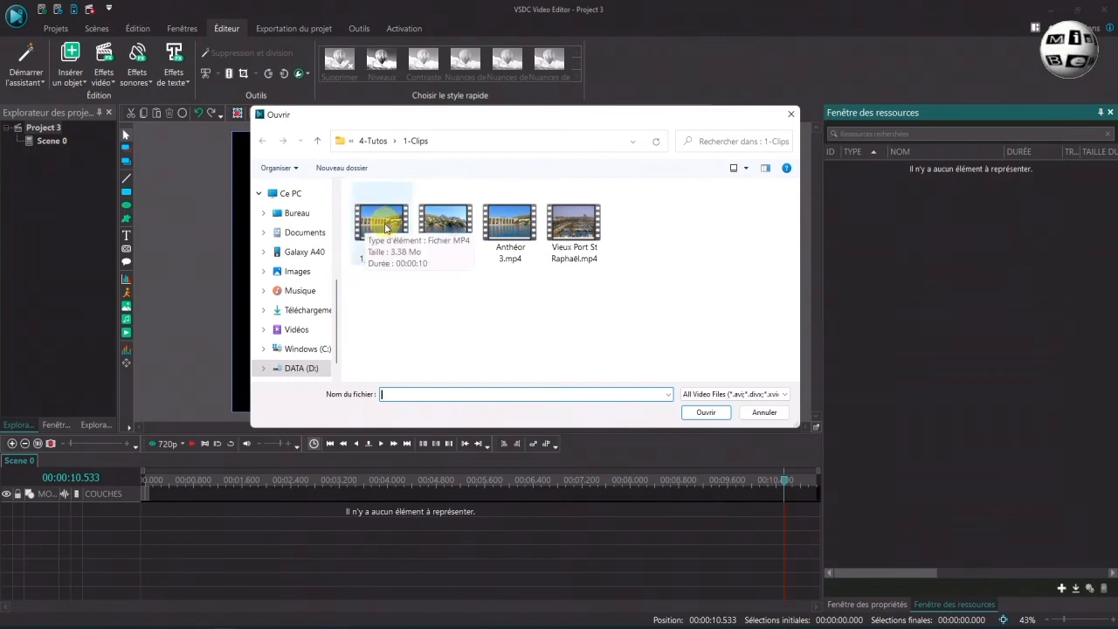
left_click_drag(372, 284, 521, 221)
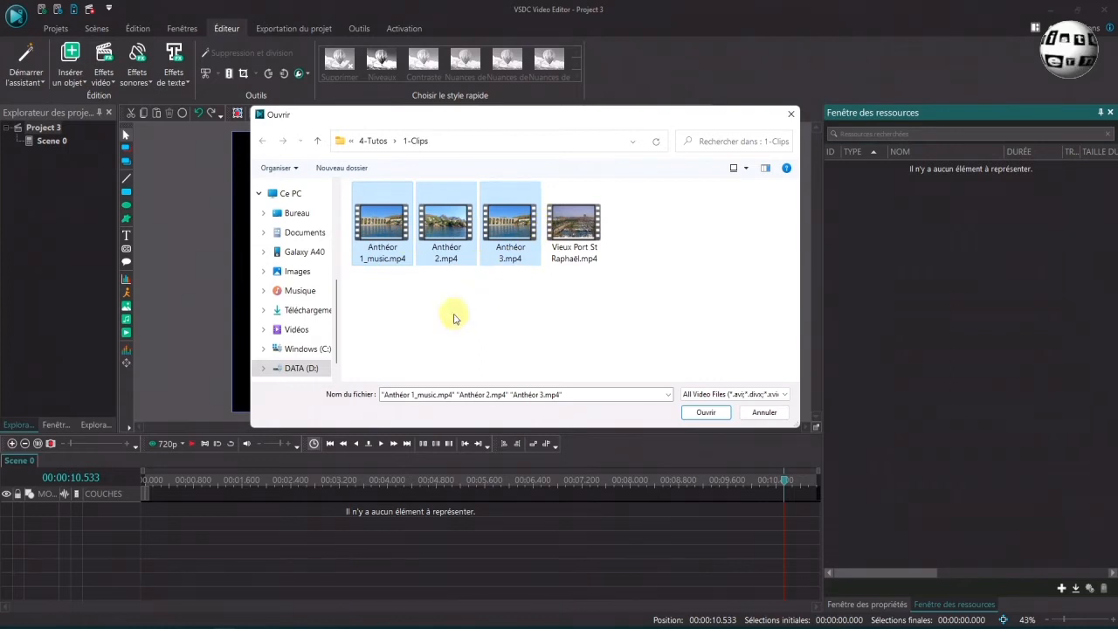
left_click(382, 232)
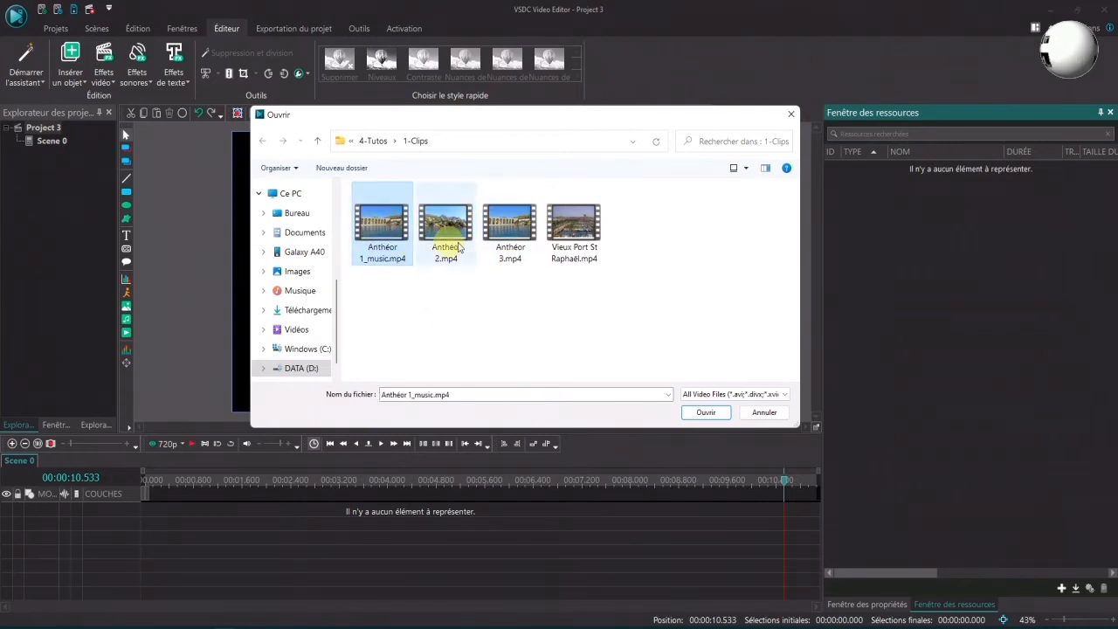
left_click(504, 234, "ctrl")
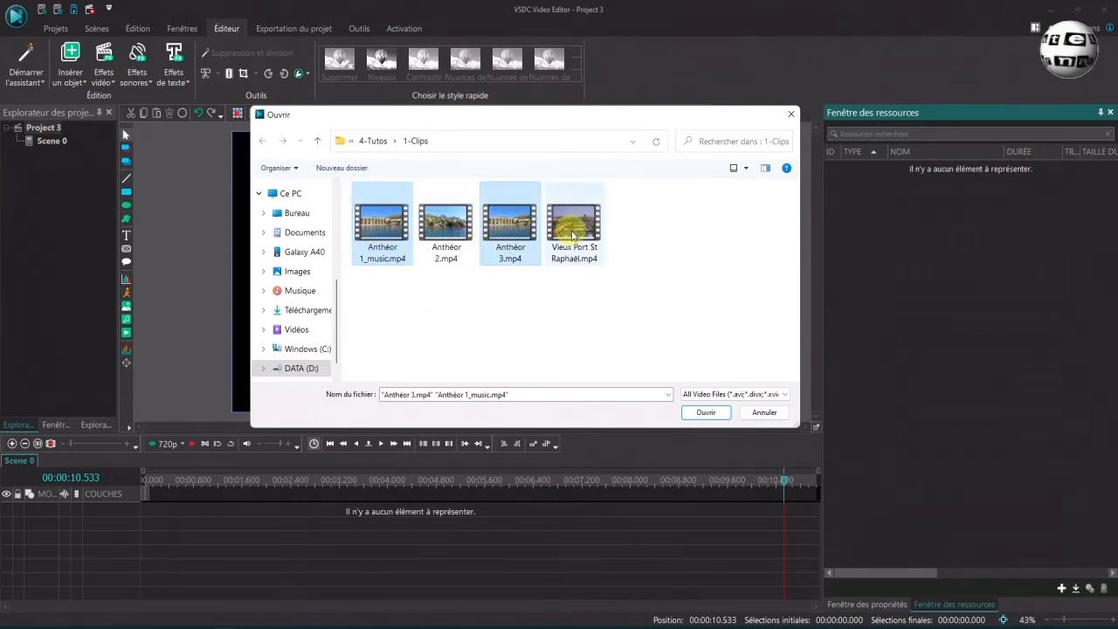
left_click_drag(383, 301, 505, 233)
left_click(706, 412)
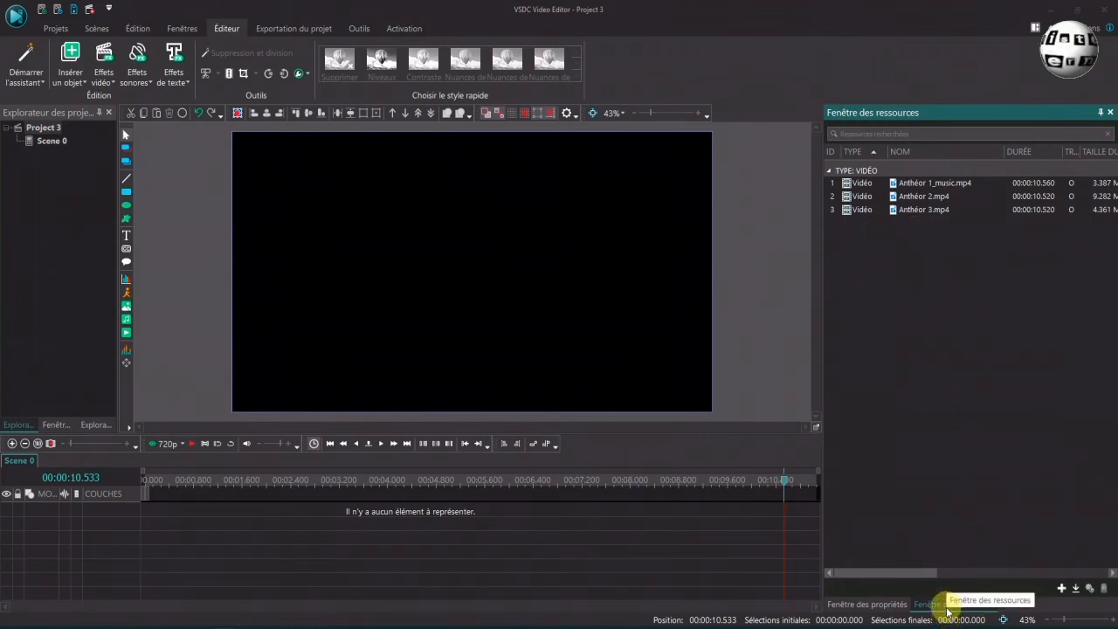
Add the images P1030680.JPG and P1030788.JPG to the resources window
left_click(1062, 588)
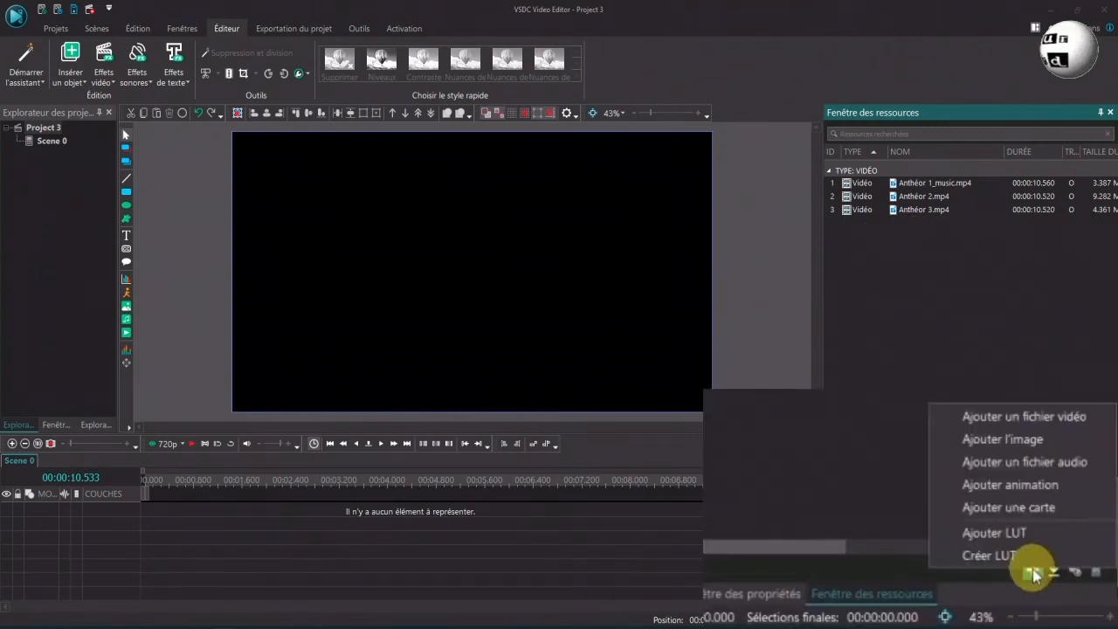
left_click(1031, 442)
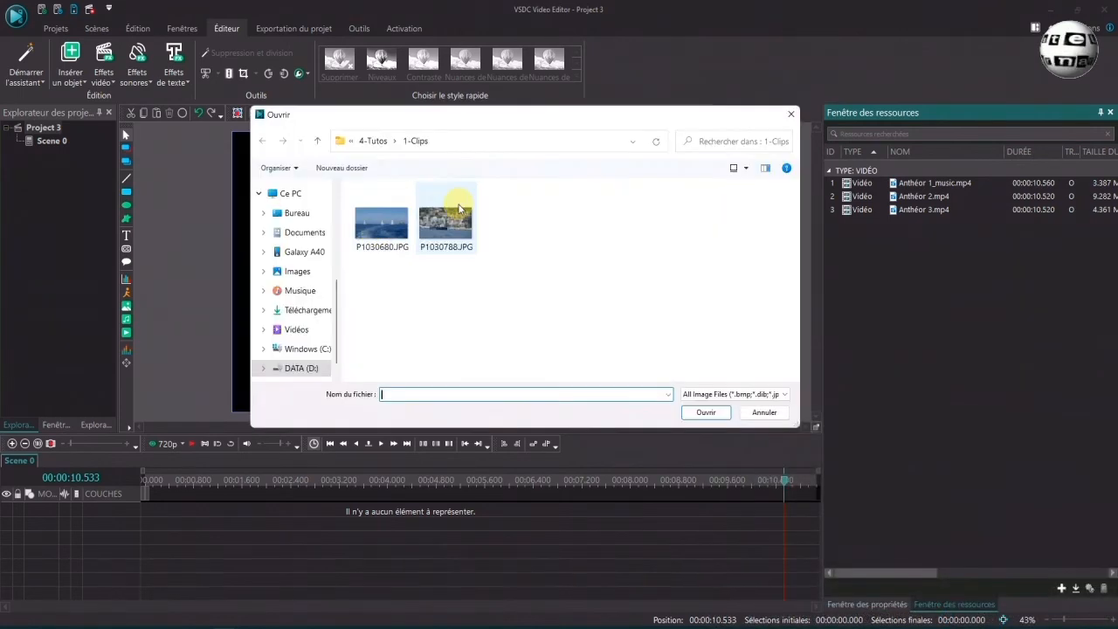
left_click_drag(366, 266, 443, 224)
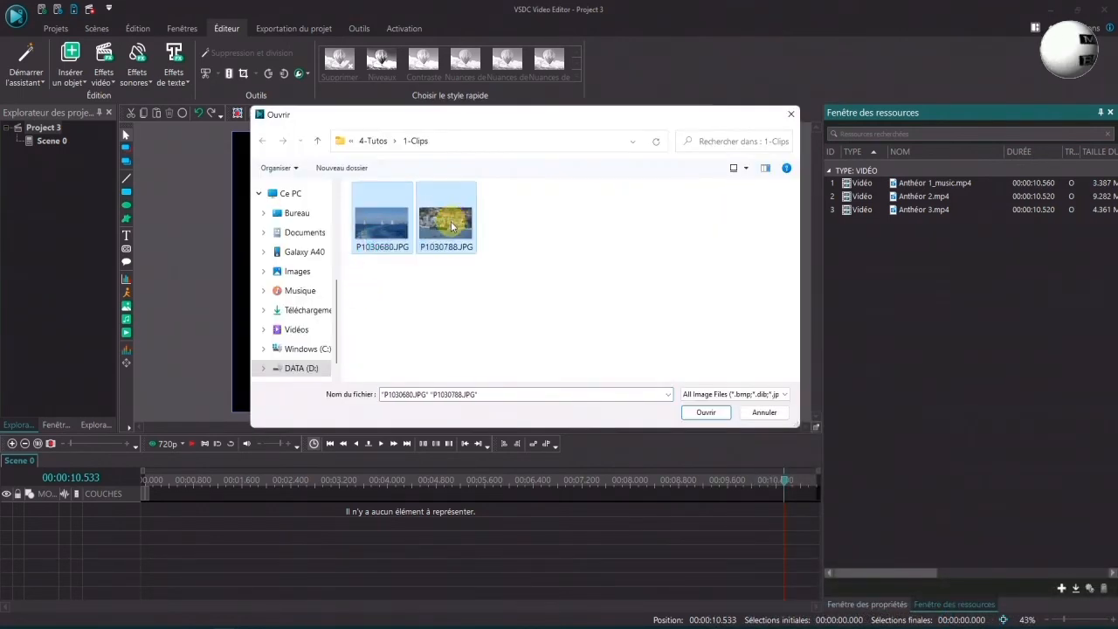
left_click(705, 413)
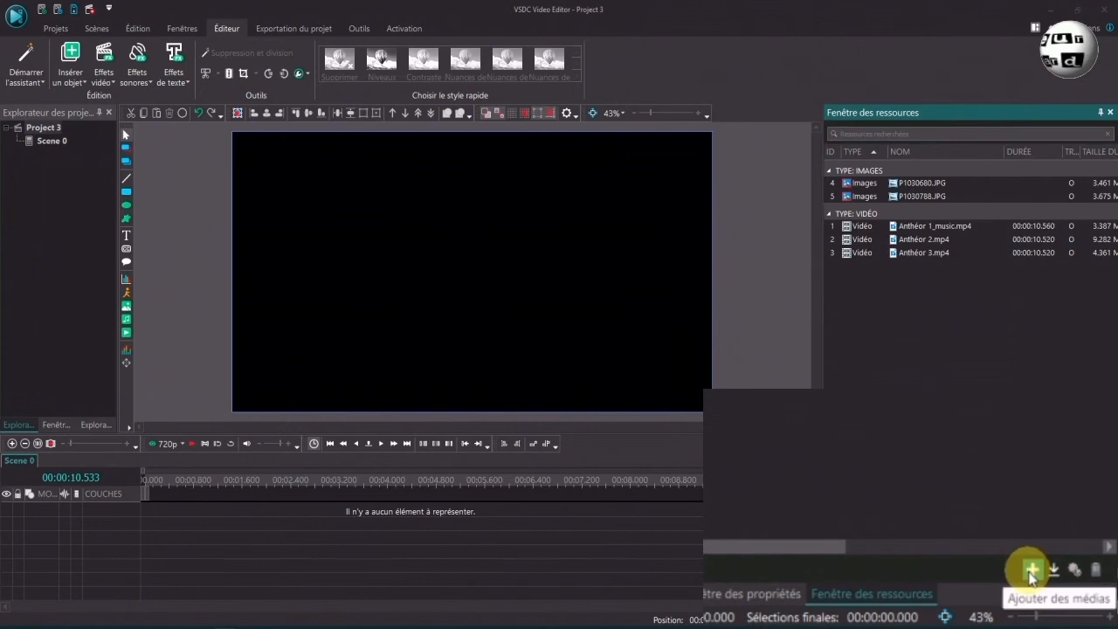
Add Blue_Skies by Silent Partner.mp3 and Anthéor 1_music.mp4 as audio files in the resources window
left_click(1062, 588)
left_click(1073, 523)
left_click(574, 228)
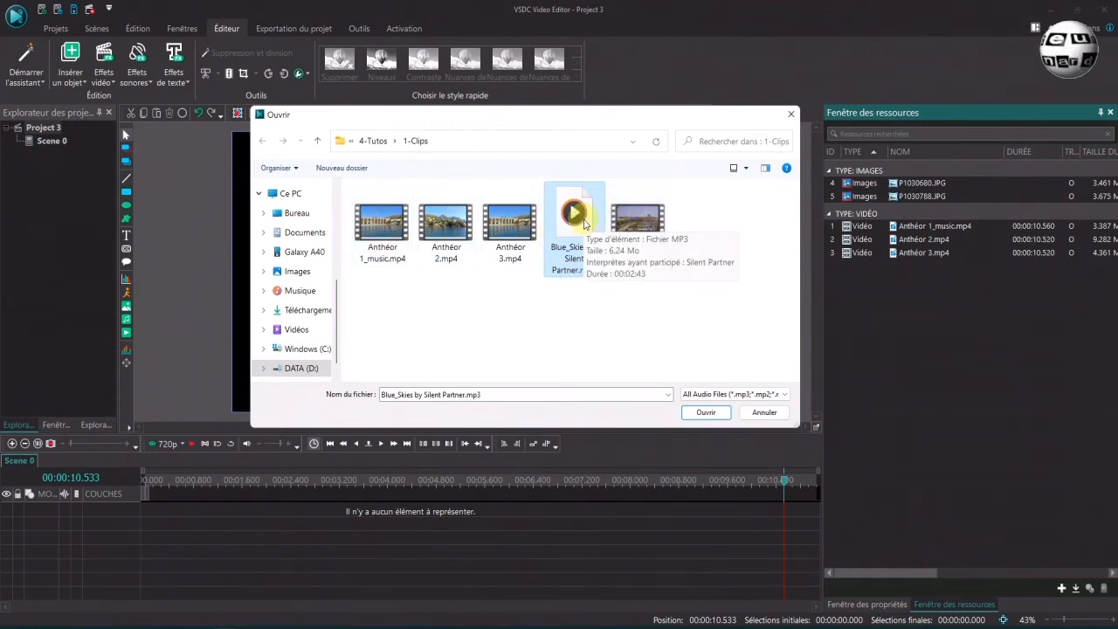
left_click(381, 263, "ctrl")
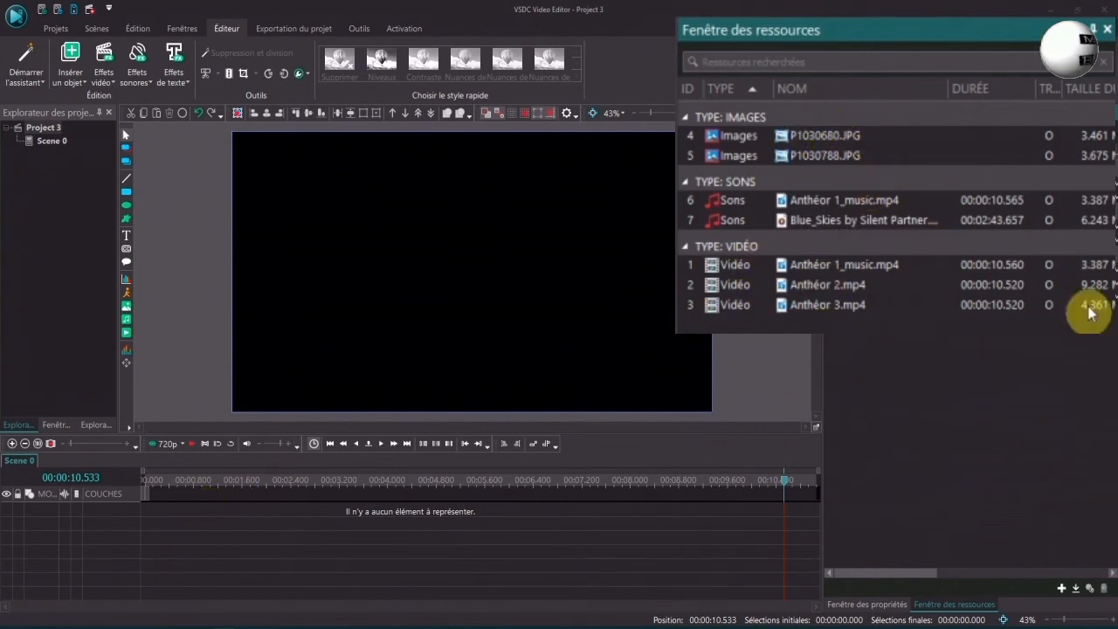
Drag the Anthéor 1_music.mp4 video resource onto the timeline, adding it as a video object
left_click(867, 268)
left_click_drag(868, 266, 240, 513)
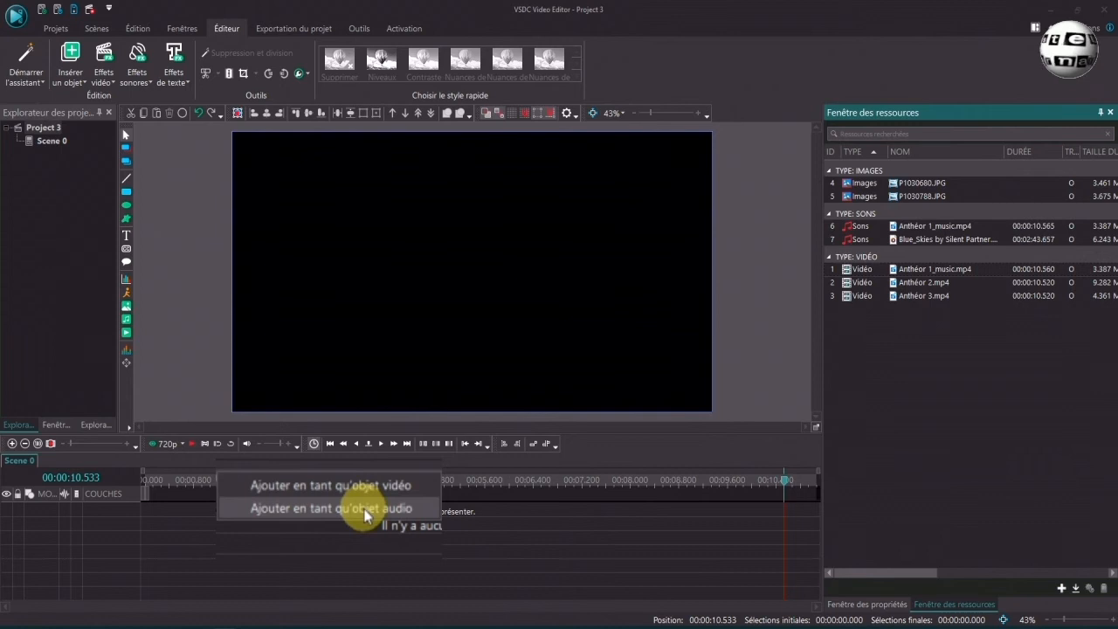
left_click(381, 488)
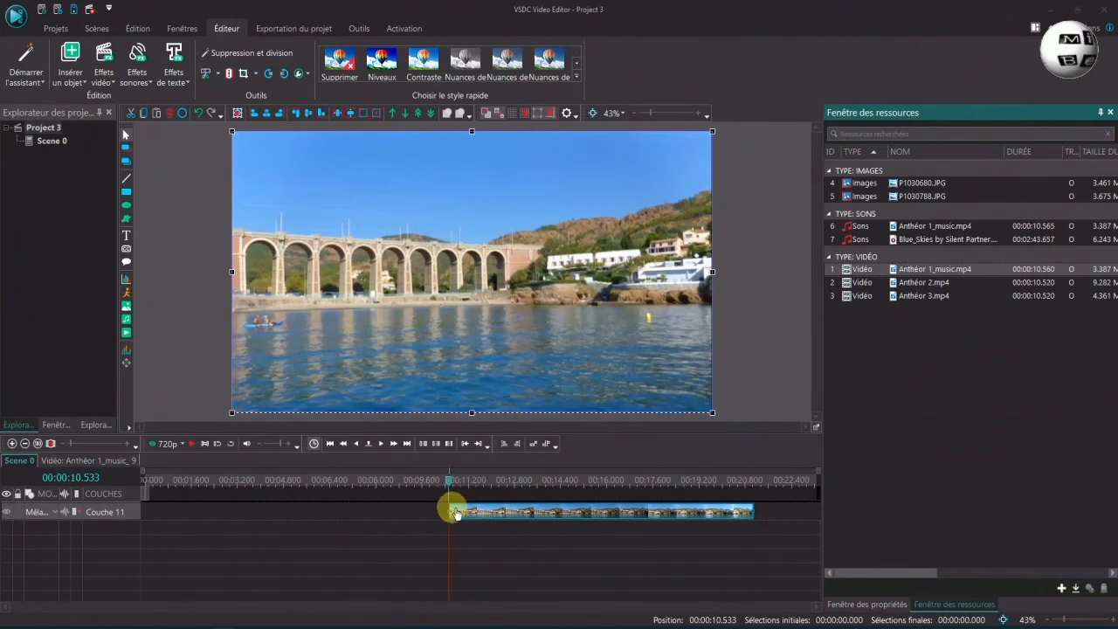
Move the Anthéor 1_music clip to the start of the timeline and return the cursor to the beginning
mouse_move(500, 520)
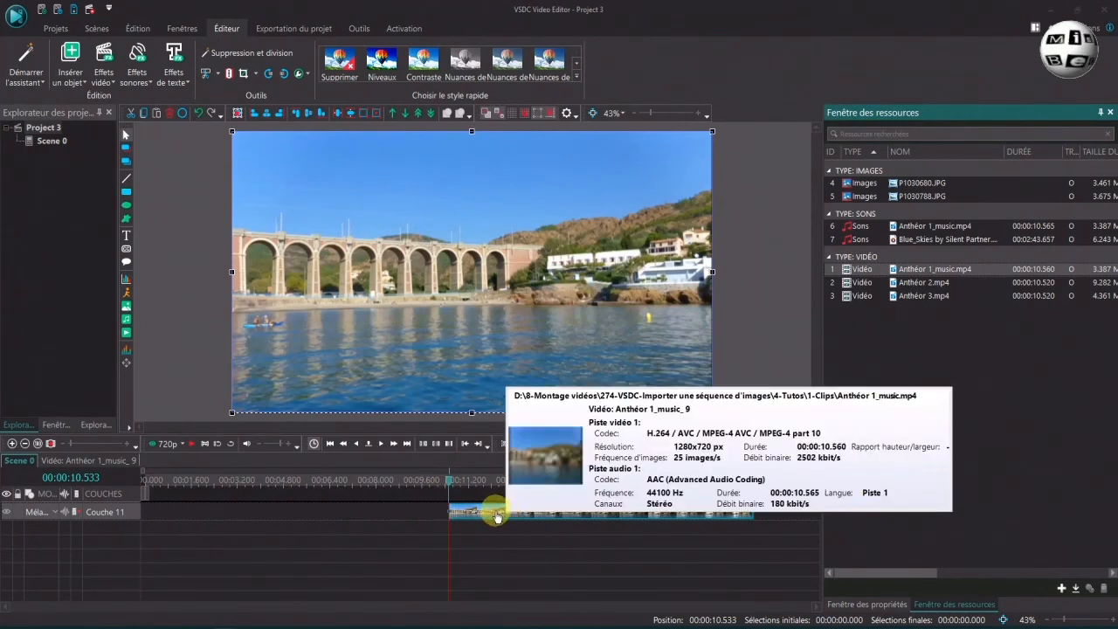
left_click_drag(496, 515, 145, 512)
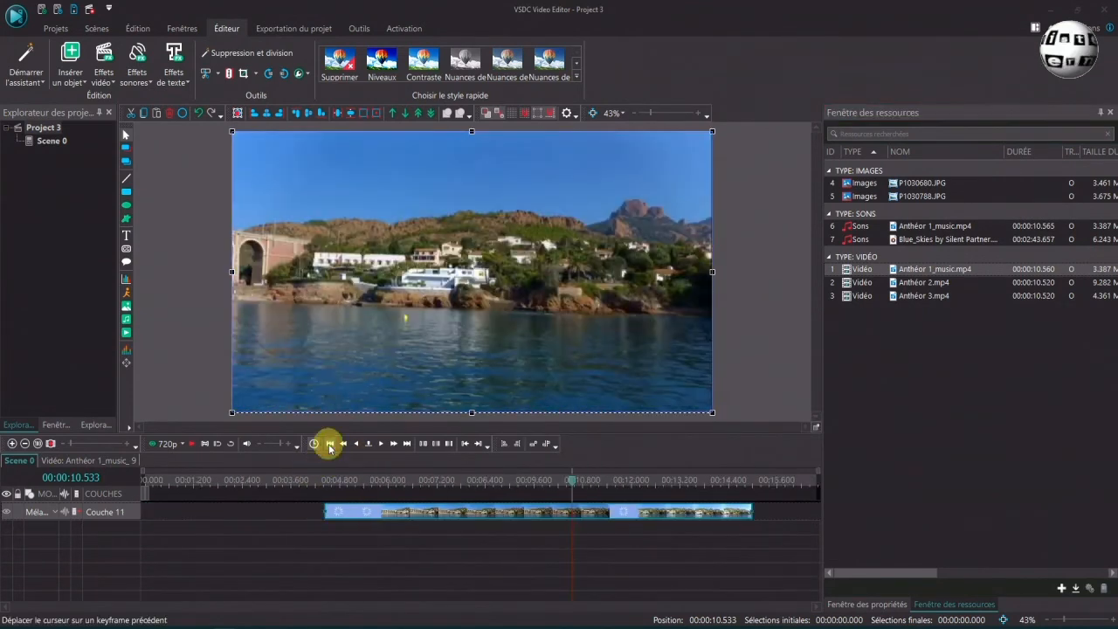
left_click(329, 444)
left_click_drag(396, 513, 140, 509)
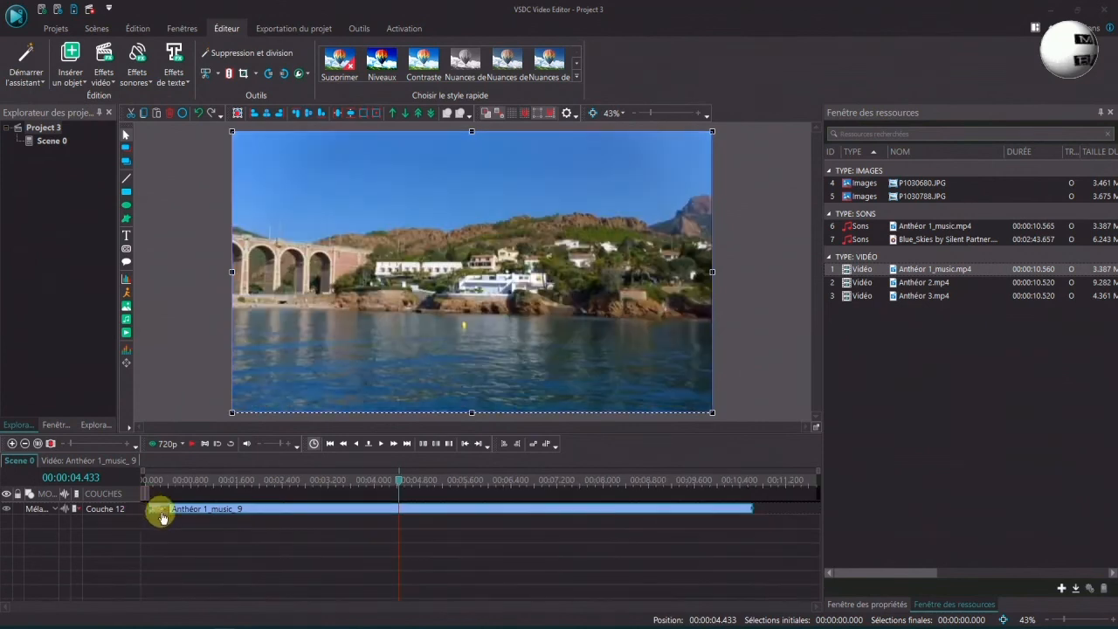
left_click(330, 444)
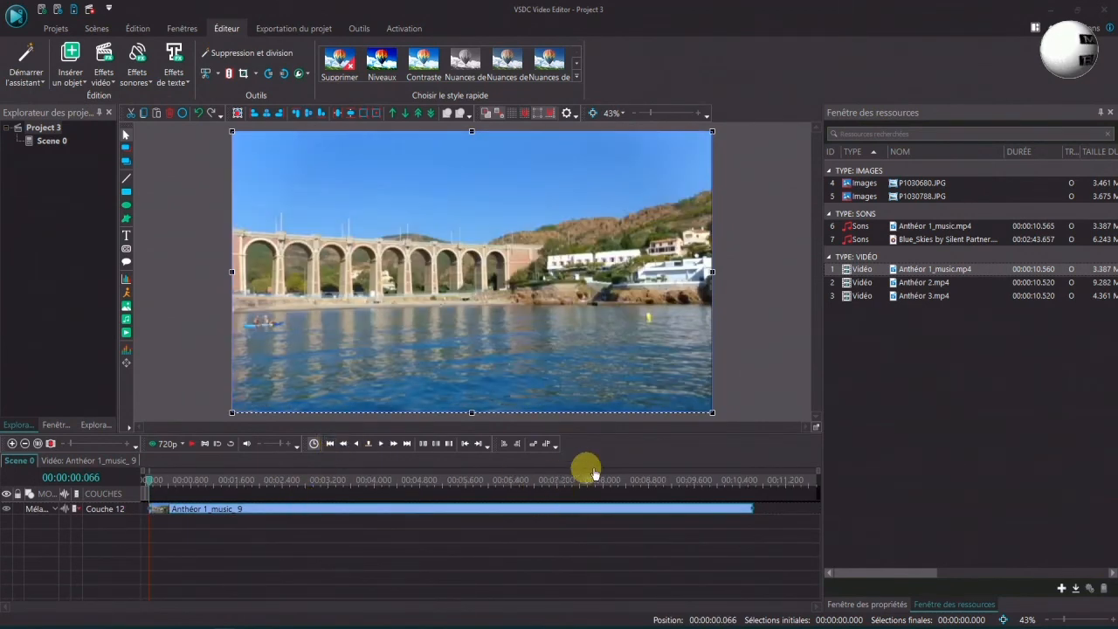
Drag the Anthéor 2.mp4 video resource onto a new layer at the timeline start as a video object
left_click(923, 285)
left_click_drag(923, 285, 785, 516)
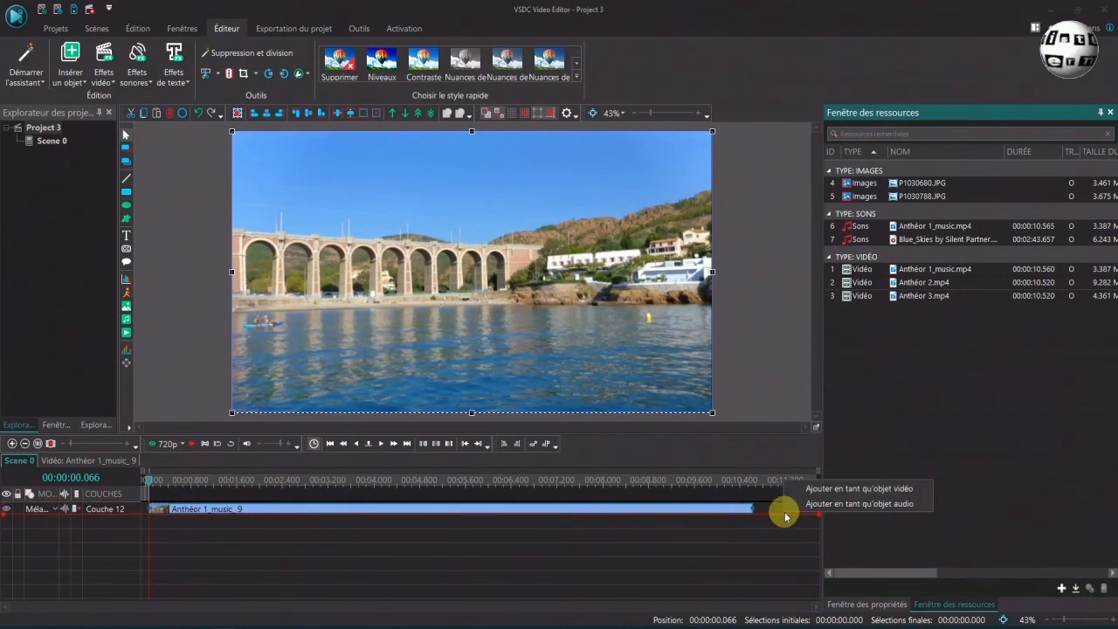
left_click(892, 490)
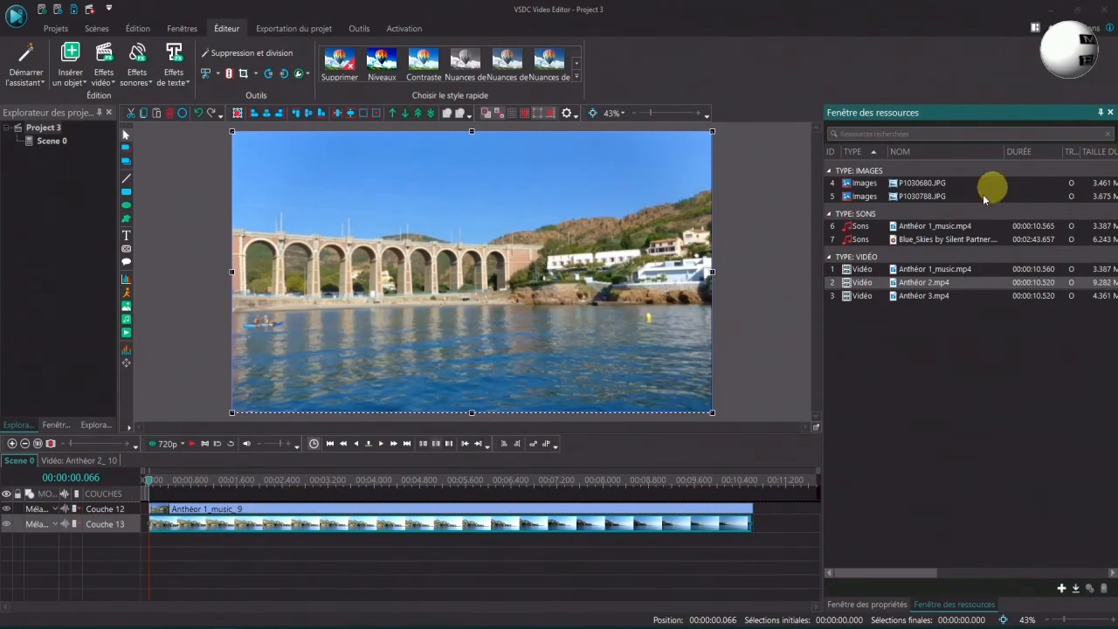
Drag the Anthéor 1_music.mp4 video resource onto the timeline, adding it as an audio object
left_click(914, 271)
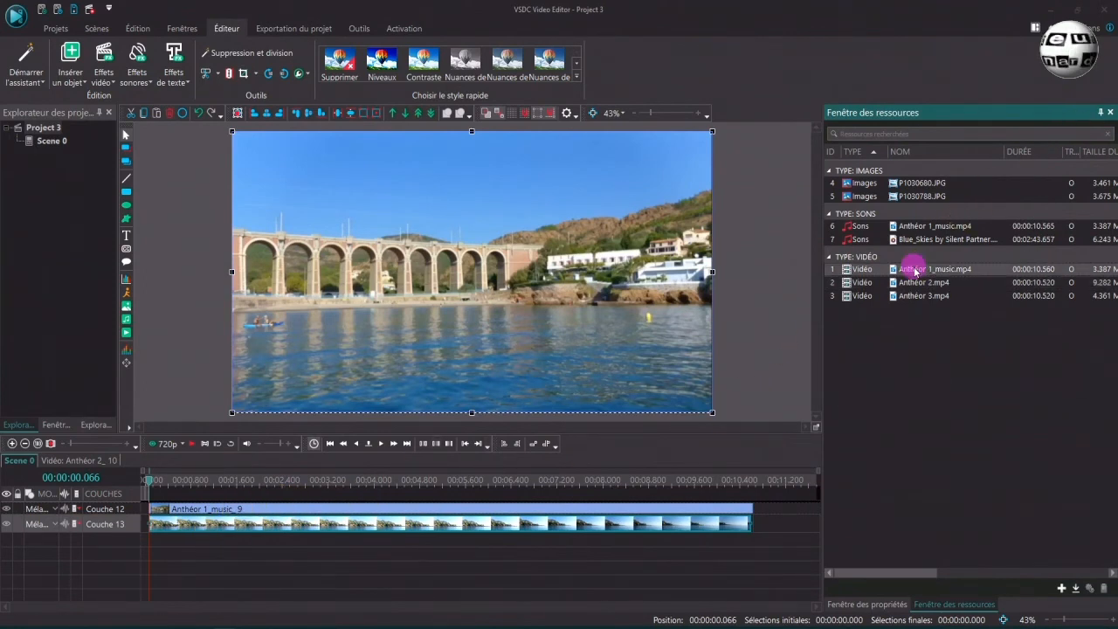
left_click_drag(915, 271, 781, 524)
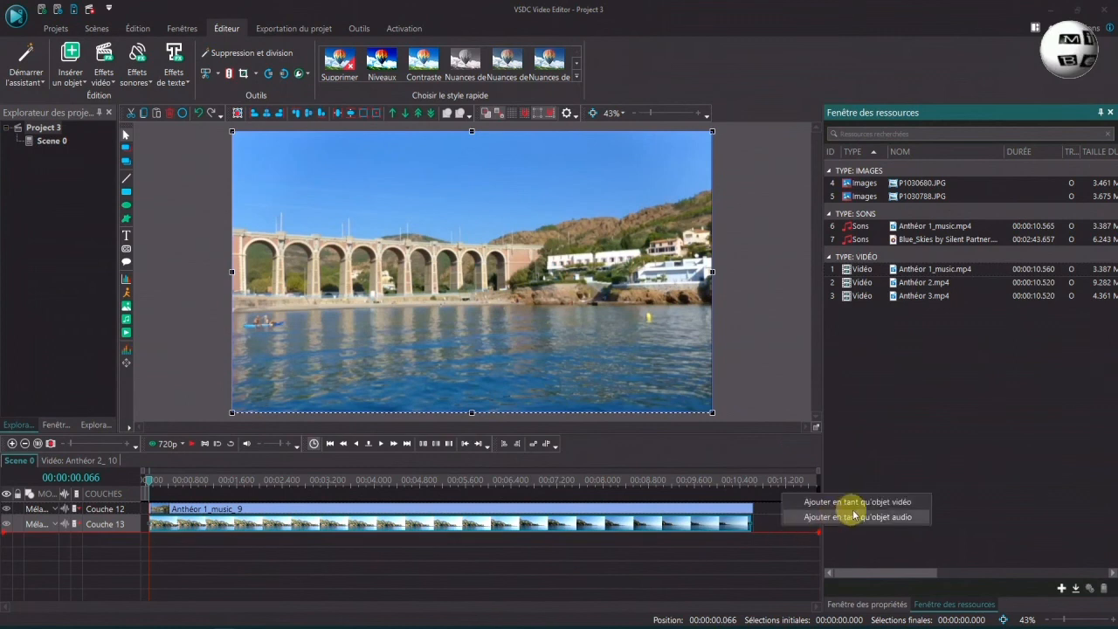
left_click(852, 516)
Drag the Anthéor 1_music.mp4 sound resource onto a new layer at the timeline start
mouse_move(350, 548)
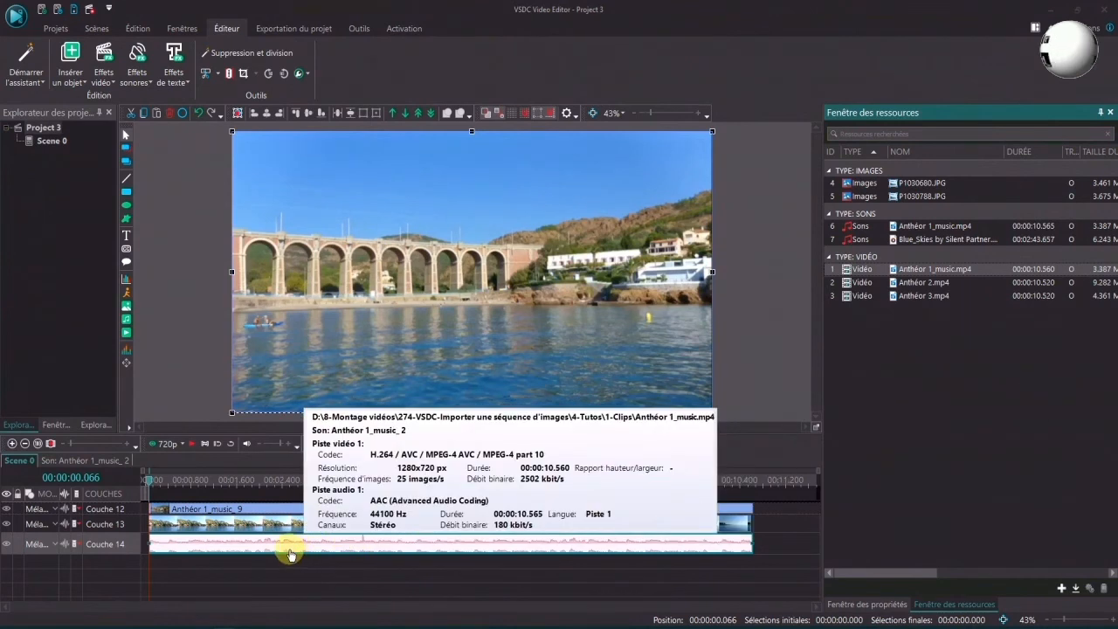
left_click(948, 226)
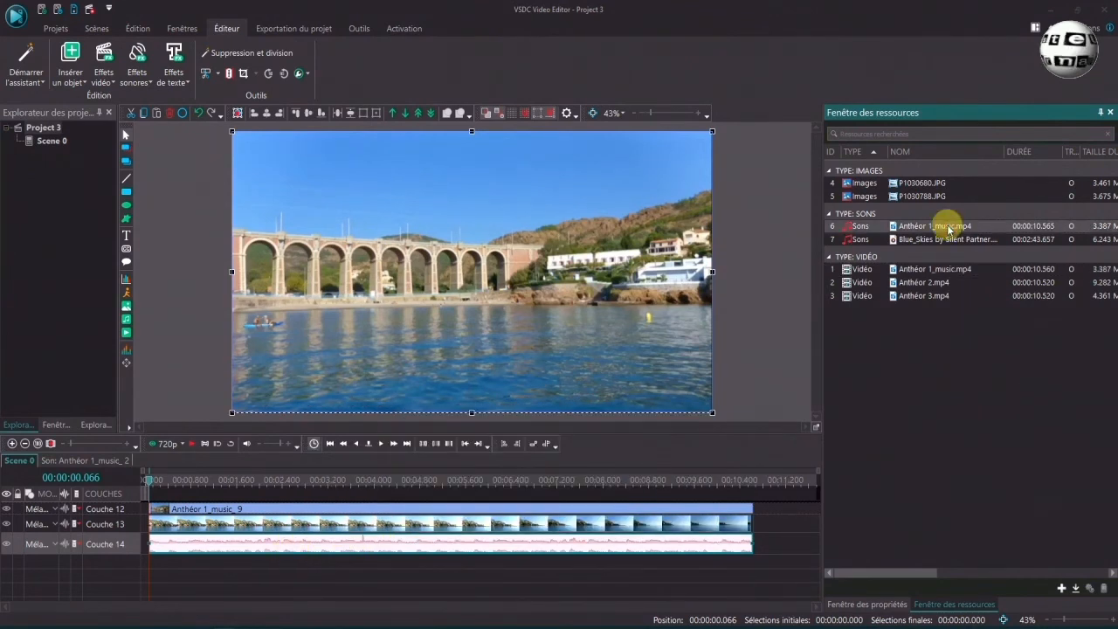
left_click(949, 228)
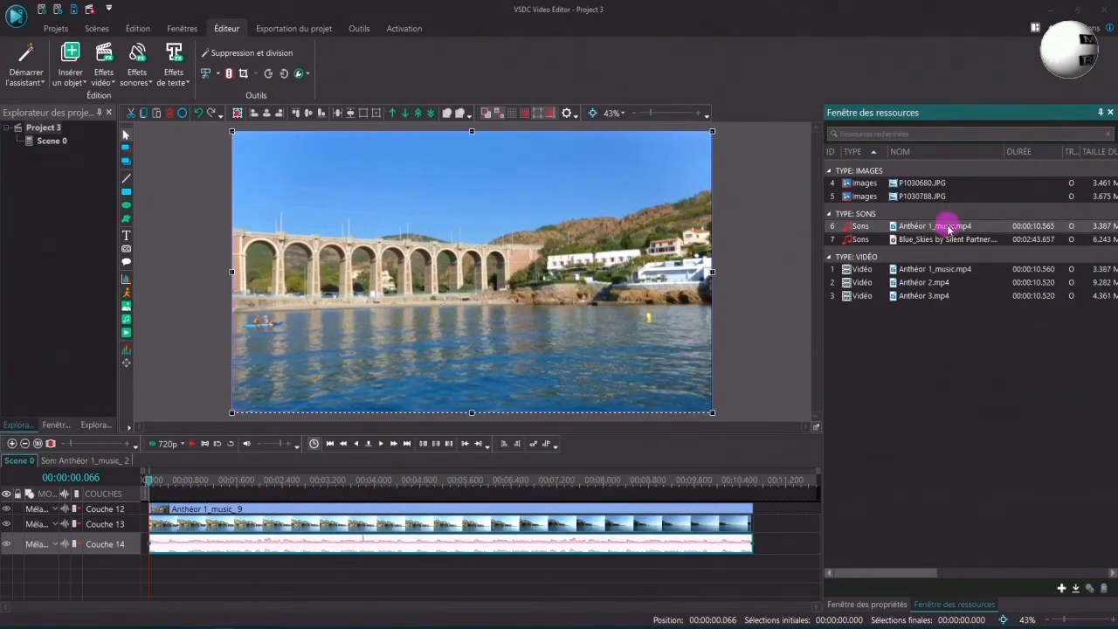
left_click_drag(949, 229, 225, 555)
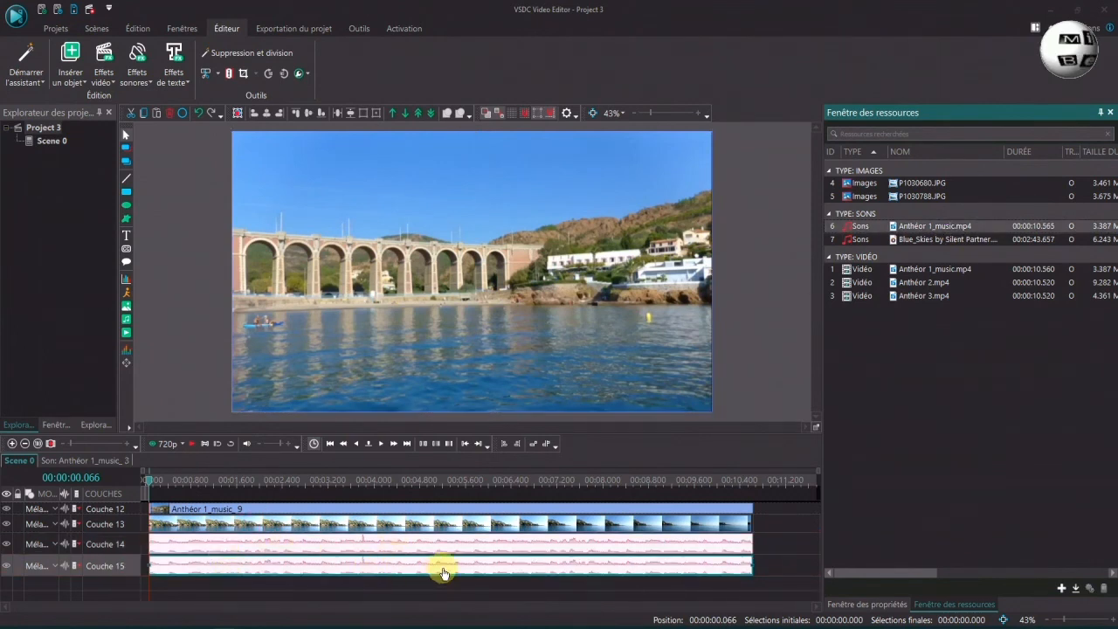
Drag the P1030680.JPG image resource onto a new layer at the timeline start
left_click_drag(924, 181, 317, 575)
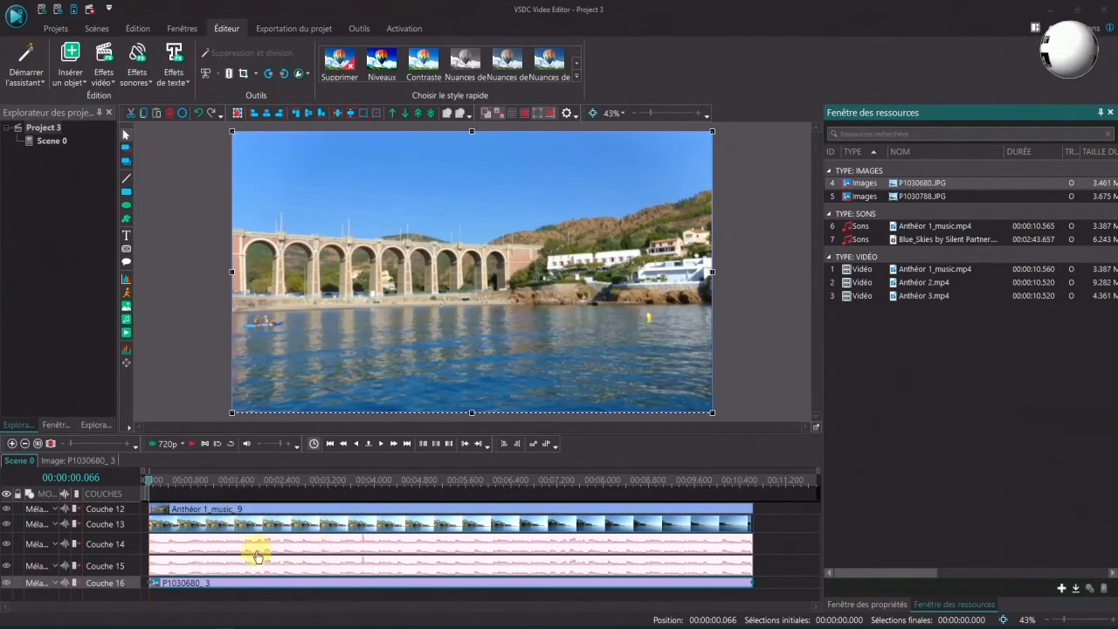
mouse_move(150, 482)
left_mouse_down()
mouse_move(177, 486)
mouse_move(158, 488)
left_mouse_up()
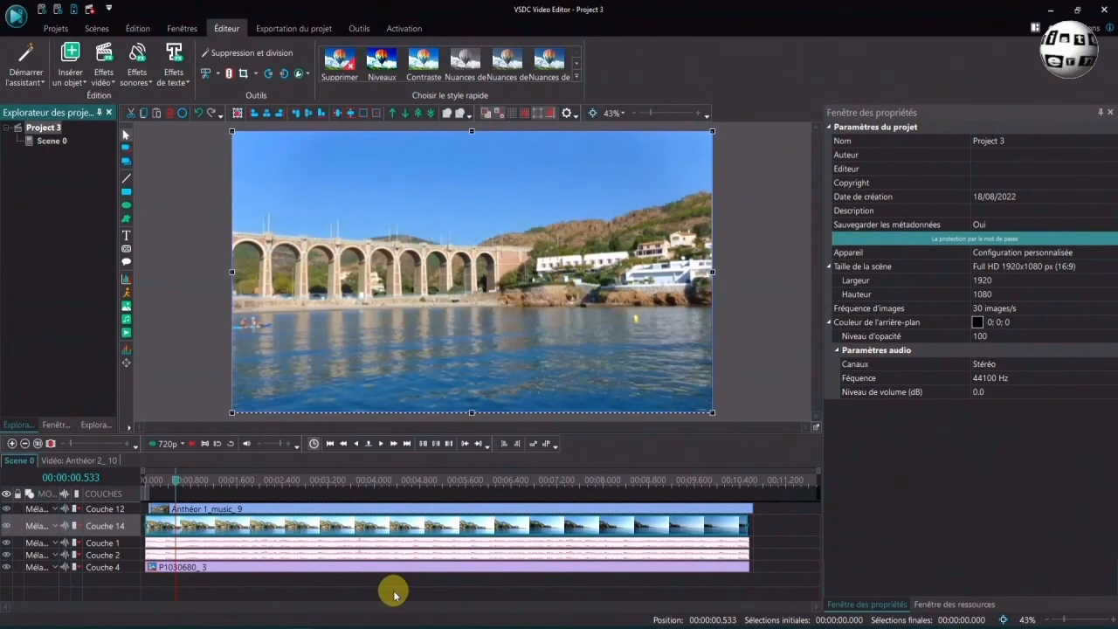
mouse_move(390, 514)
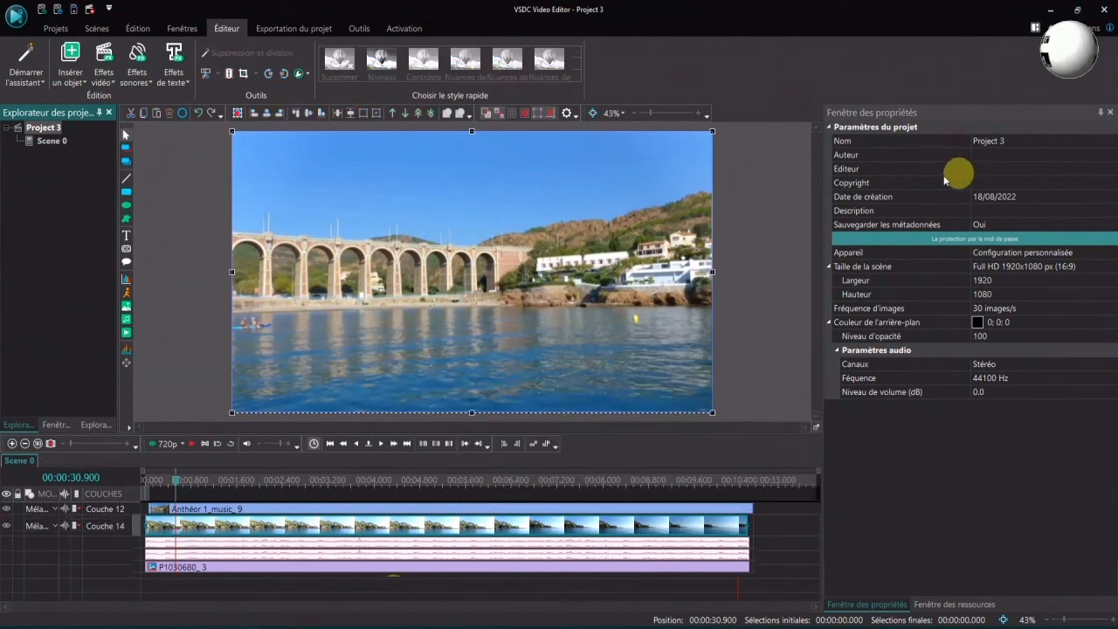
Close the current project
left_click(52, 28)
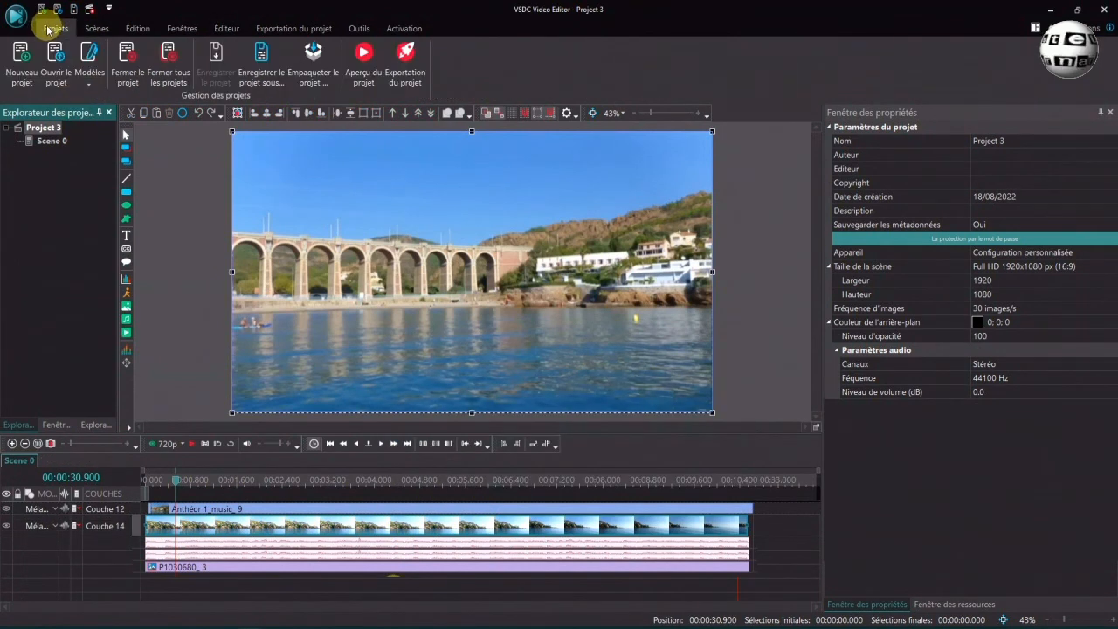
left_click(127, 57)
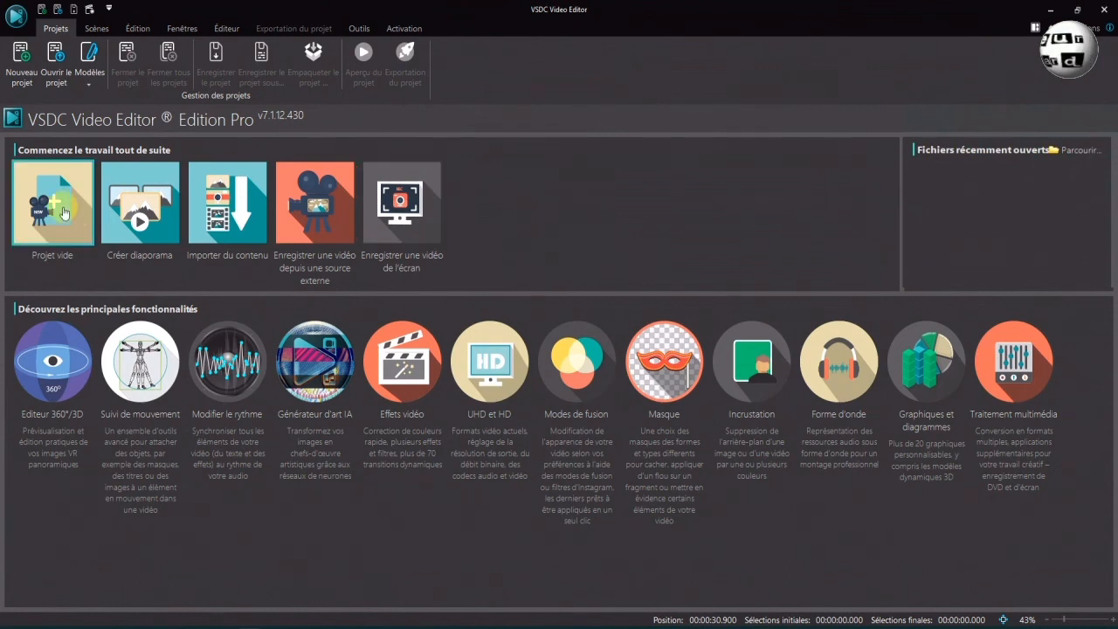
Start importing content and inspect the detailed file properties of Anthéor 1_music.mp4
left_click(245, 206)
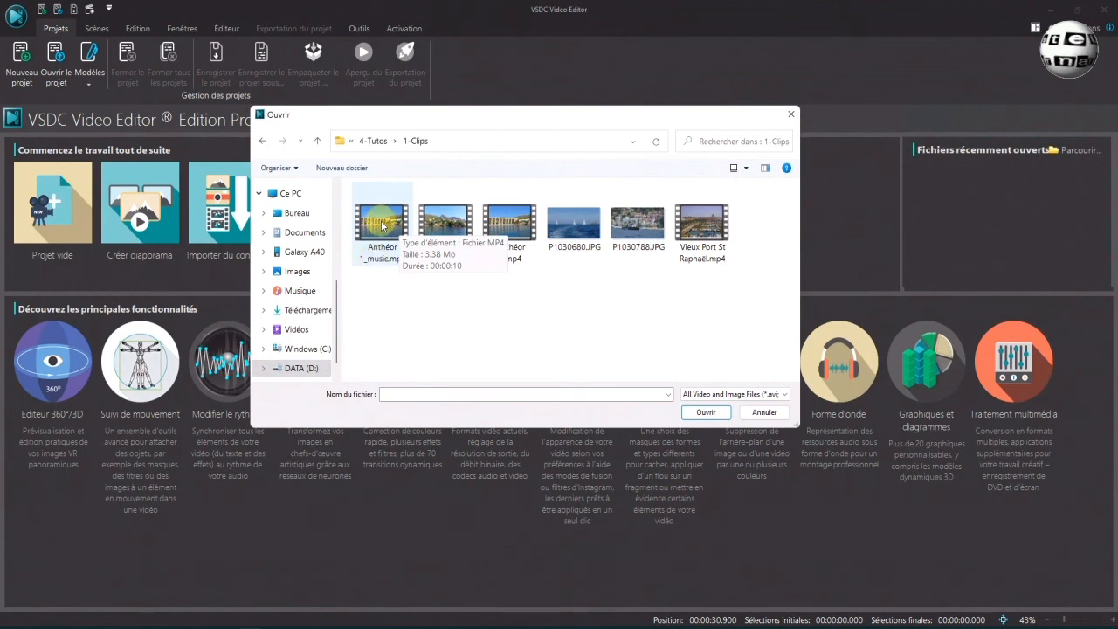
left_click(380, 223)
right_click(382, 224)
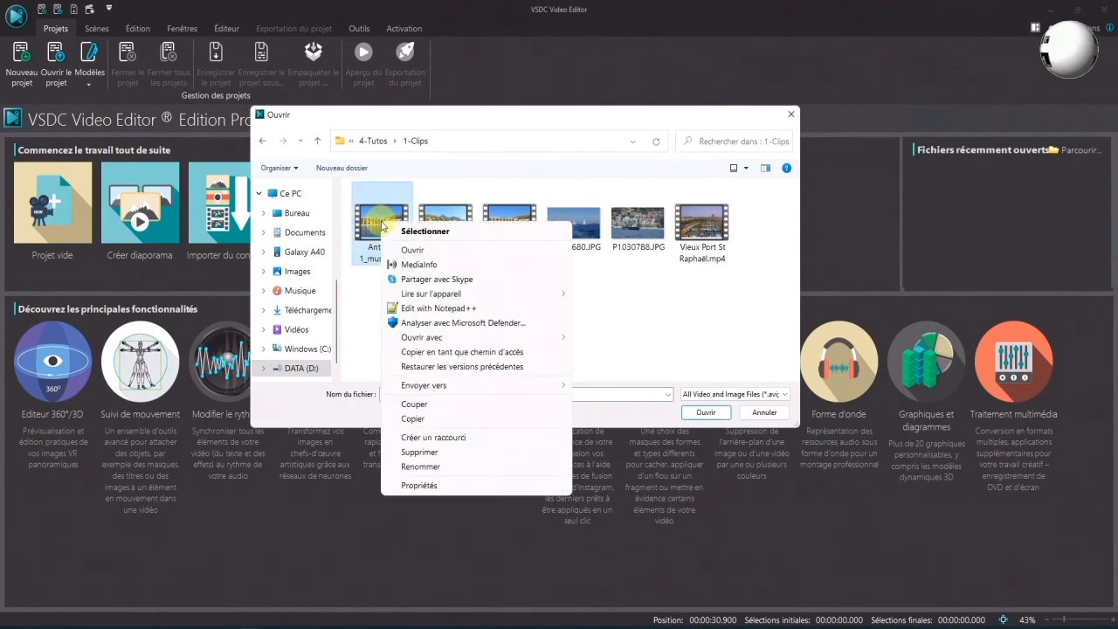
left_click(414, 483)
left_click(461, 253)
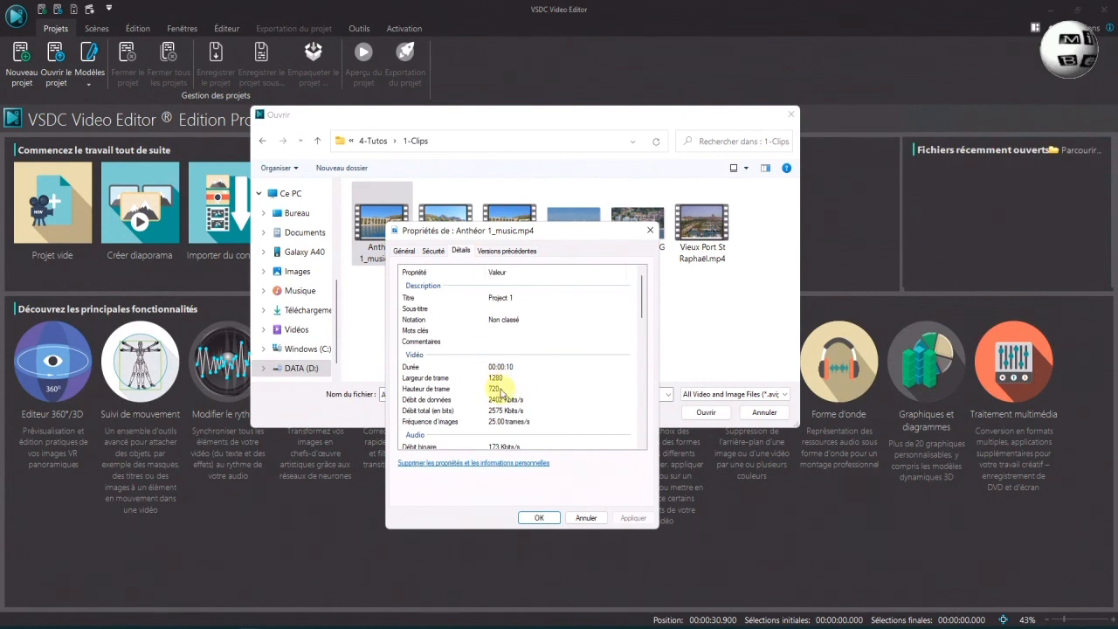
key("Escape")
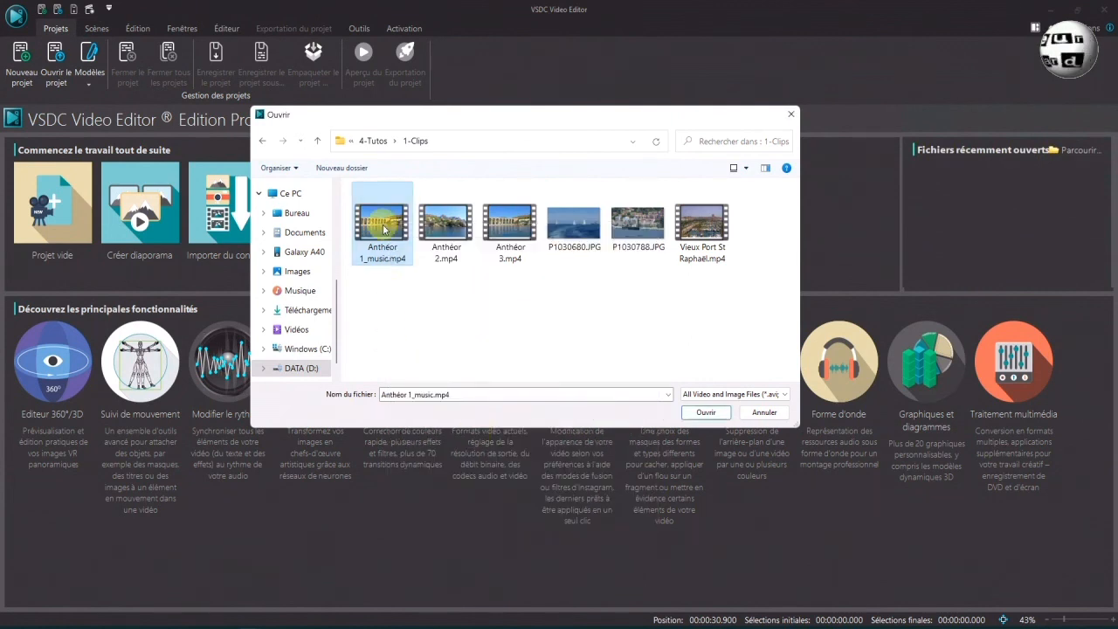
Open Anthéor 1_music.mp4 for import and accept adapting the project settings to the imported file
left_click(708, 413)
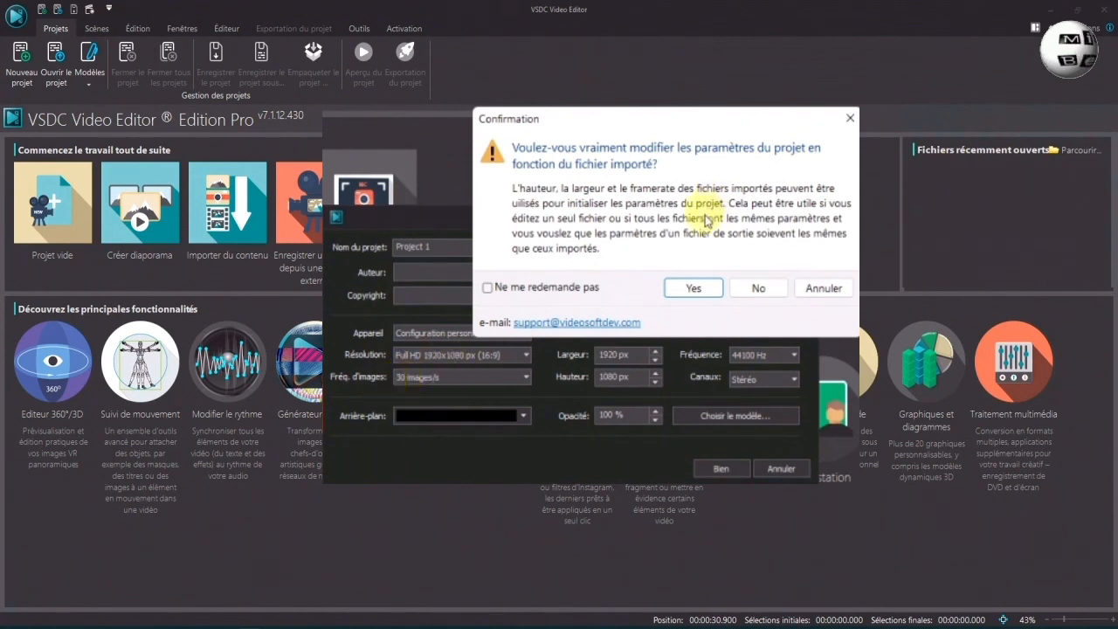
left_click(698, 297)
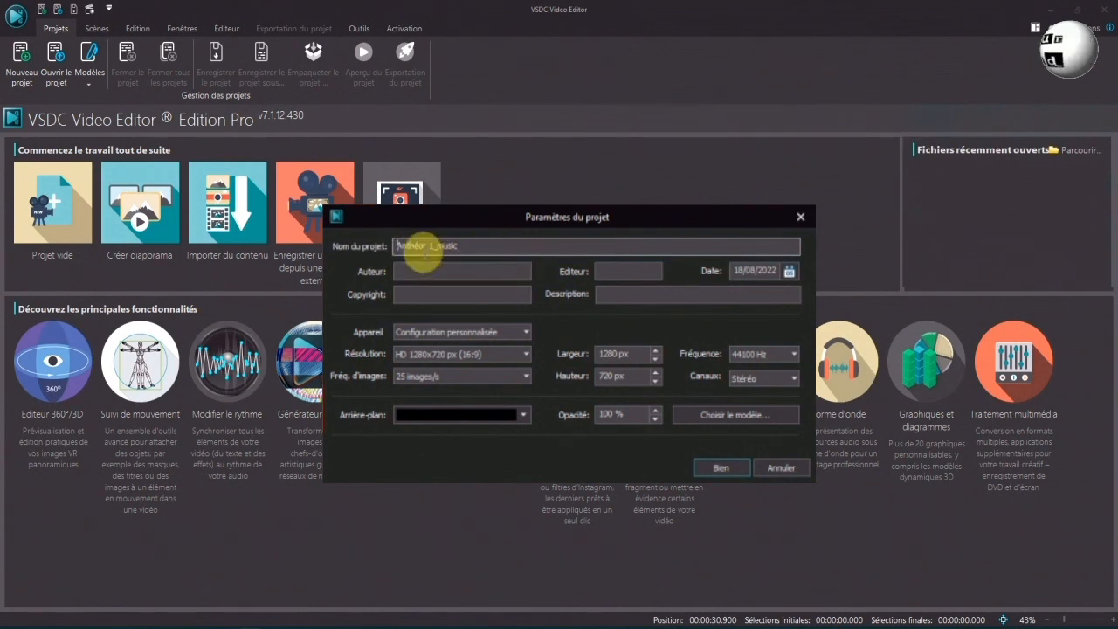
Rename the project as Anthéor and confirm the project settings
left_click_drag(426, 247, 469, 244)
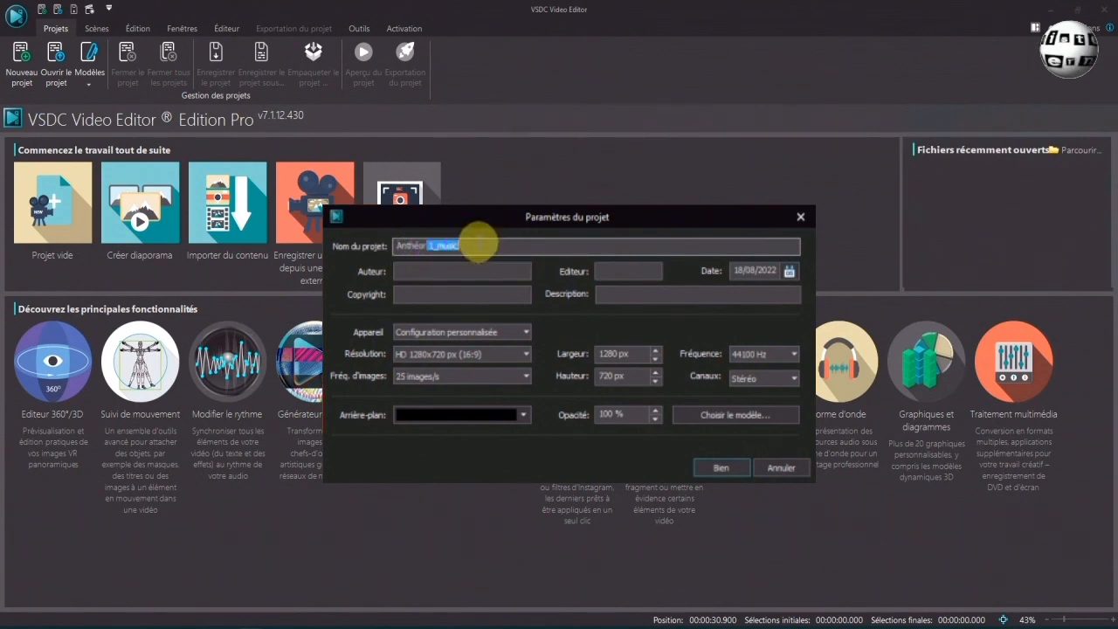
key("BackSpace")
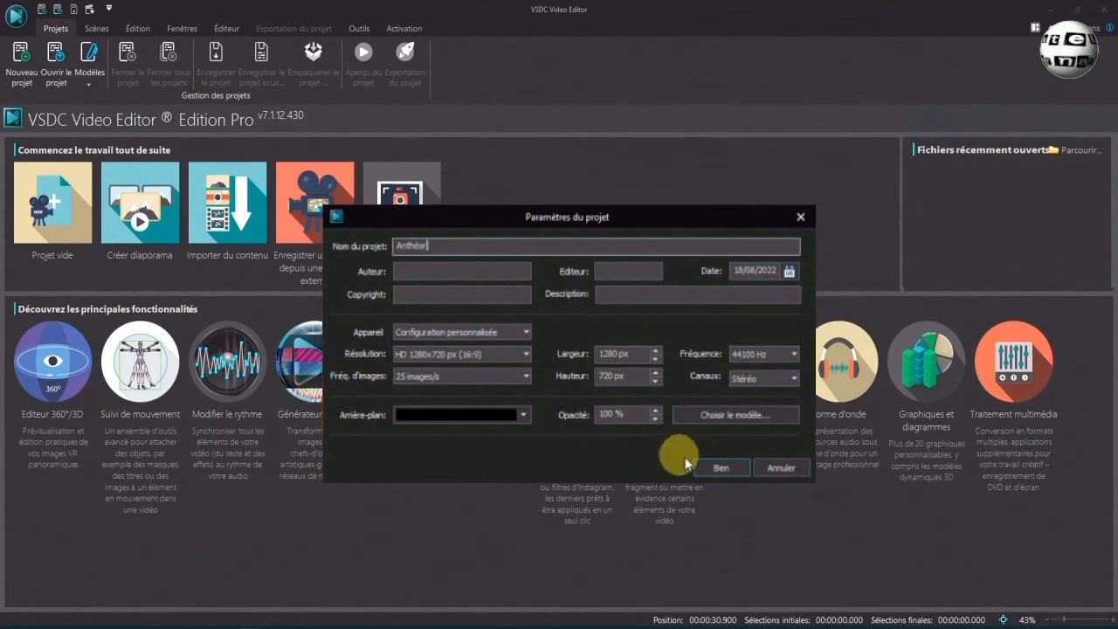
left_click(721, 468)
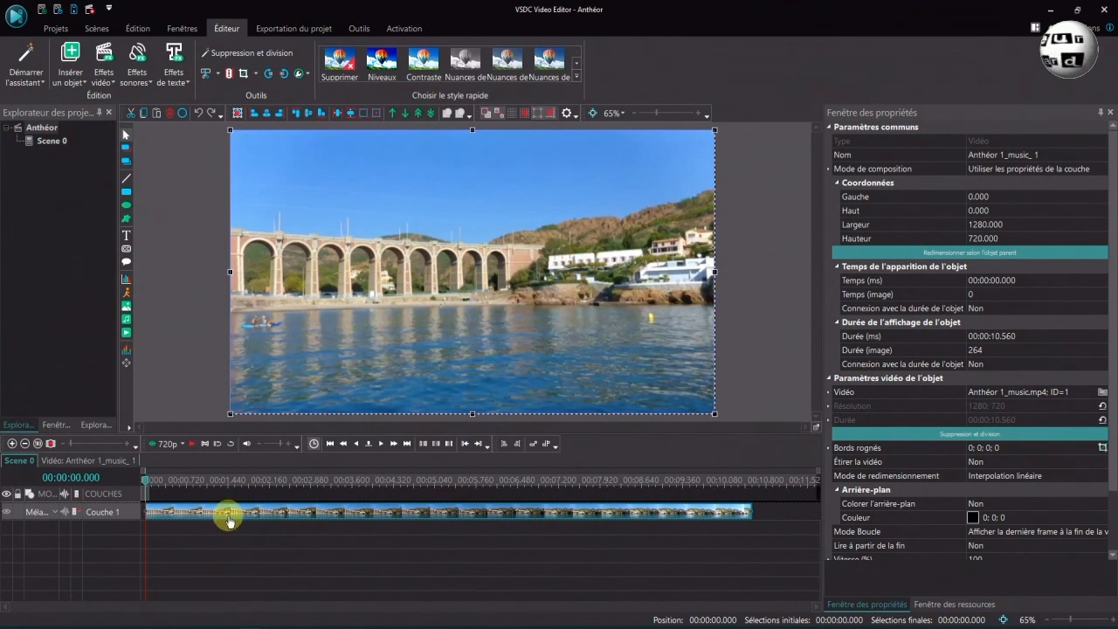
mouse_move(229, 519)
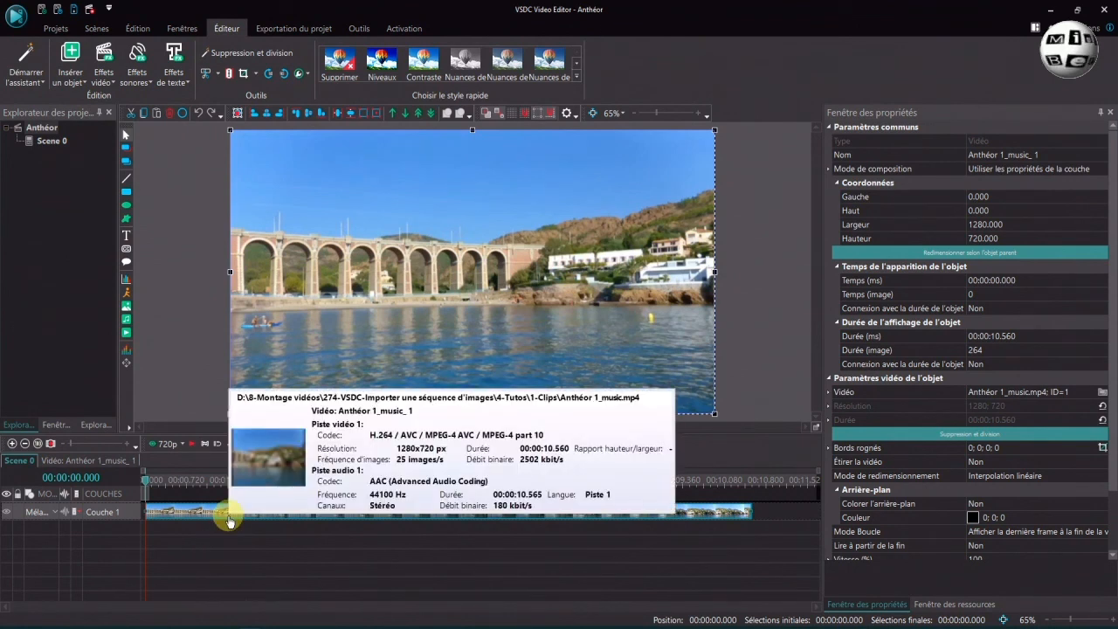